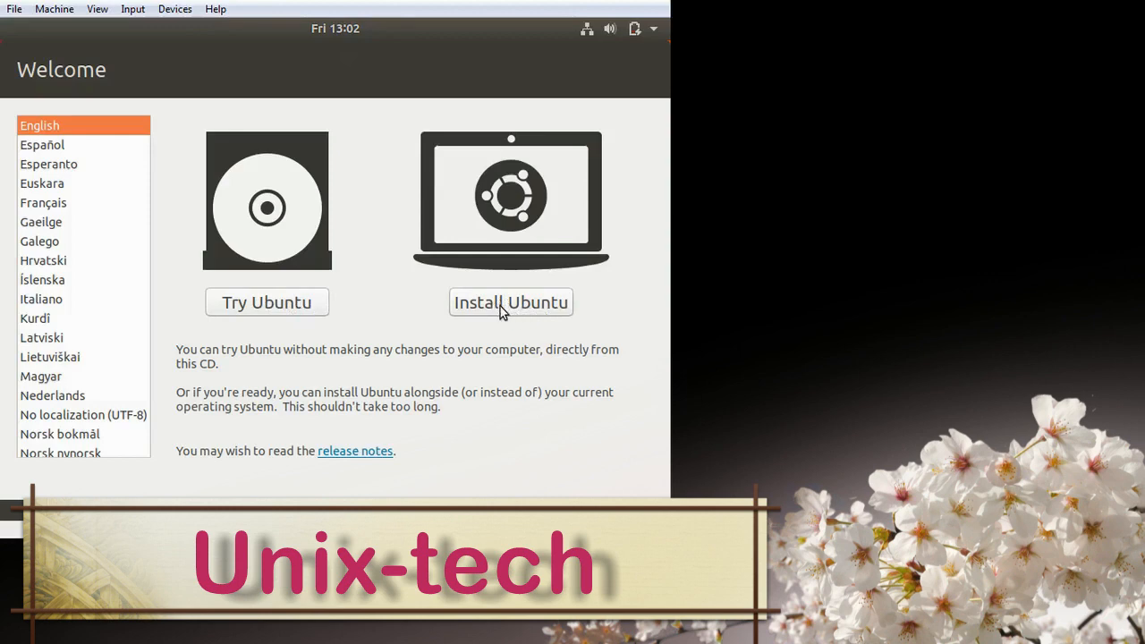
Start the Ubuntu installation and accept the English (US) keyboard layout.
left_click(500, 306)
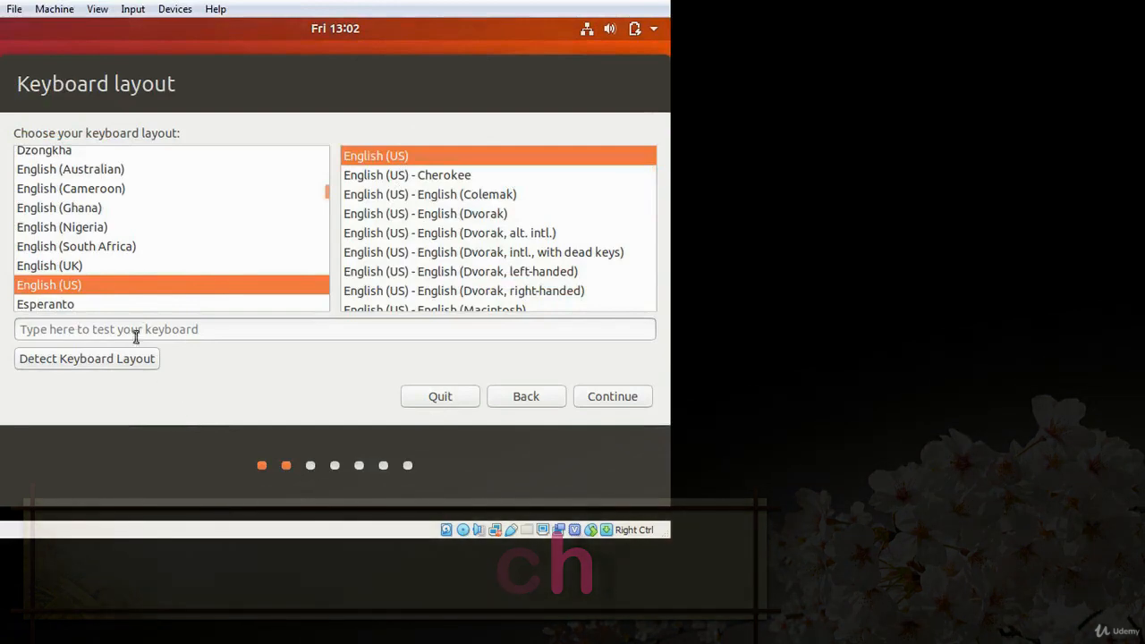
left_click(603, 397)
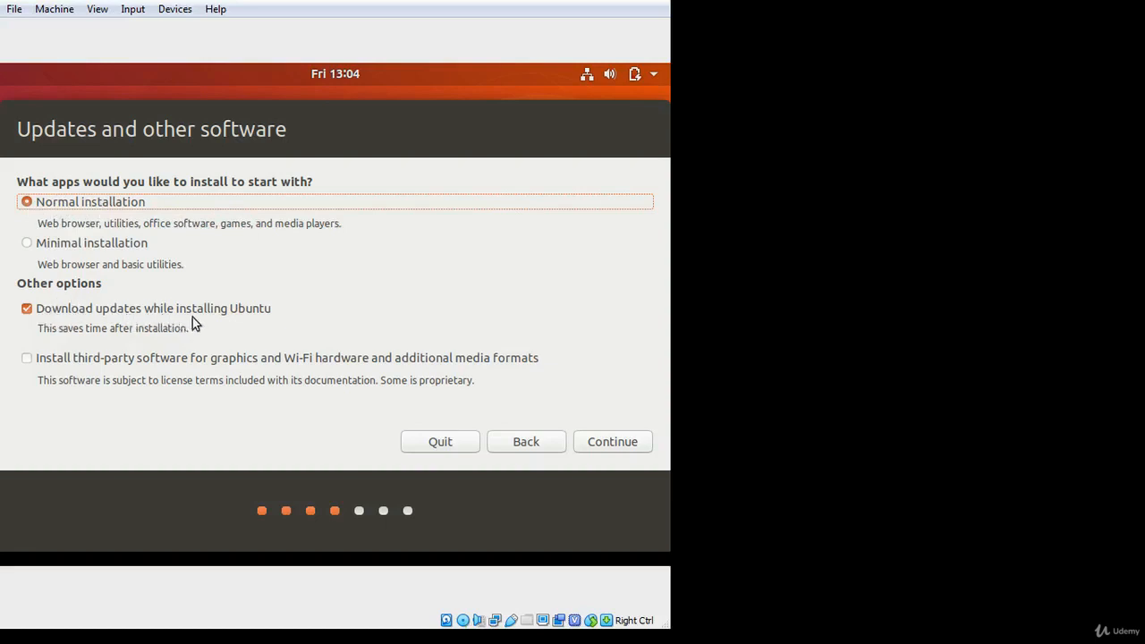
left_click(27, 310)
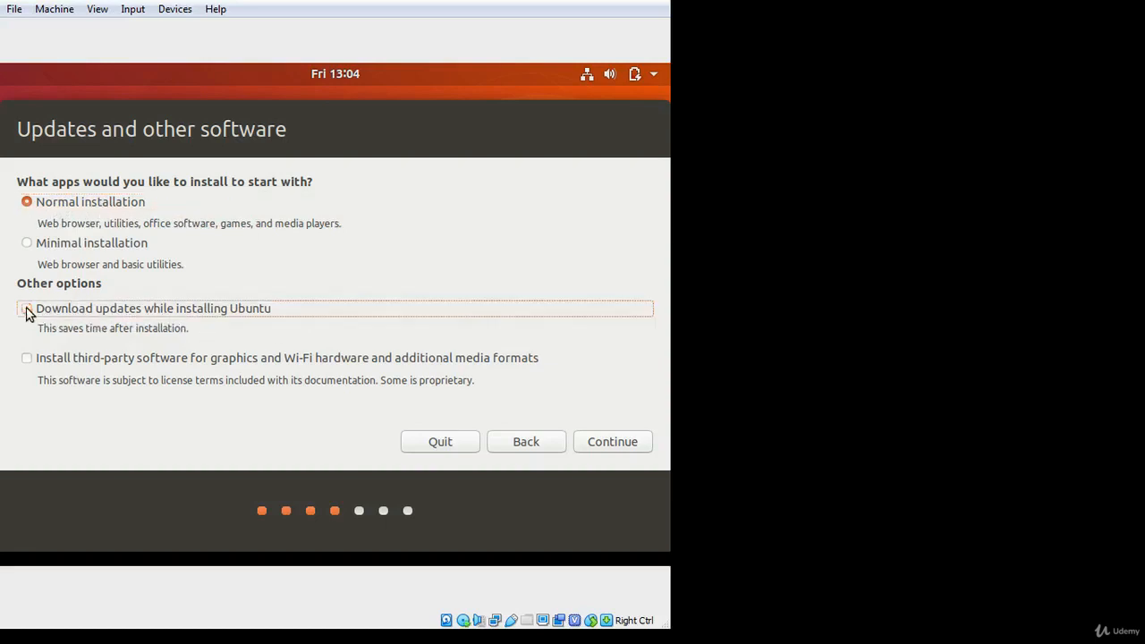
left_click(27, 310)
left_click_drag(207, 328, 41, 328)
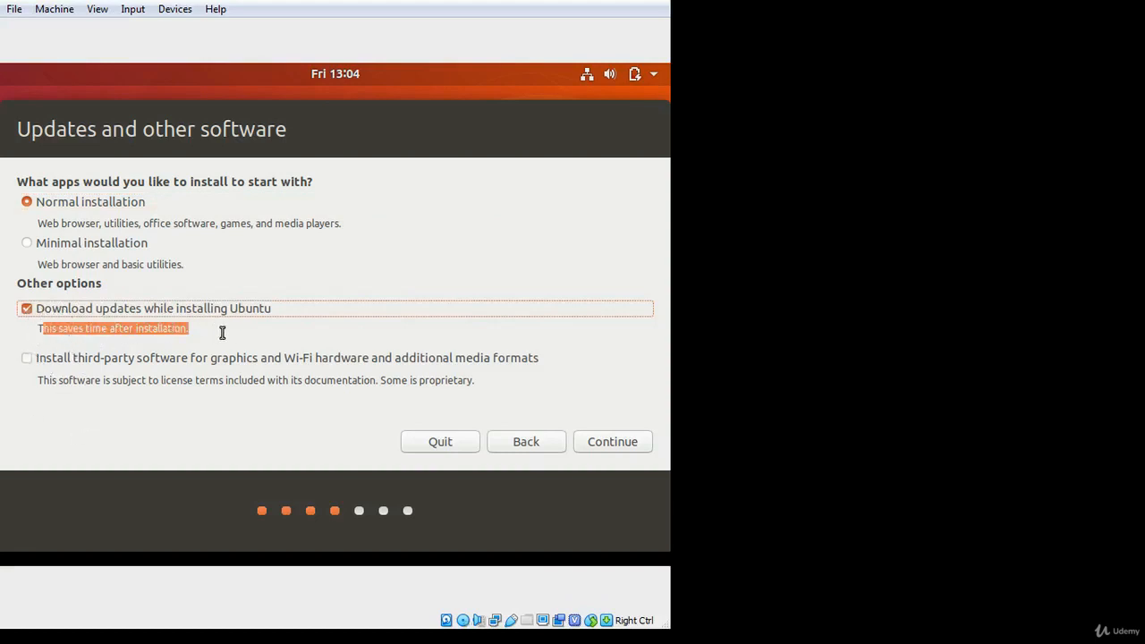
left_click(157, 329)
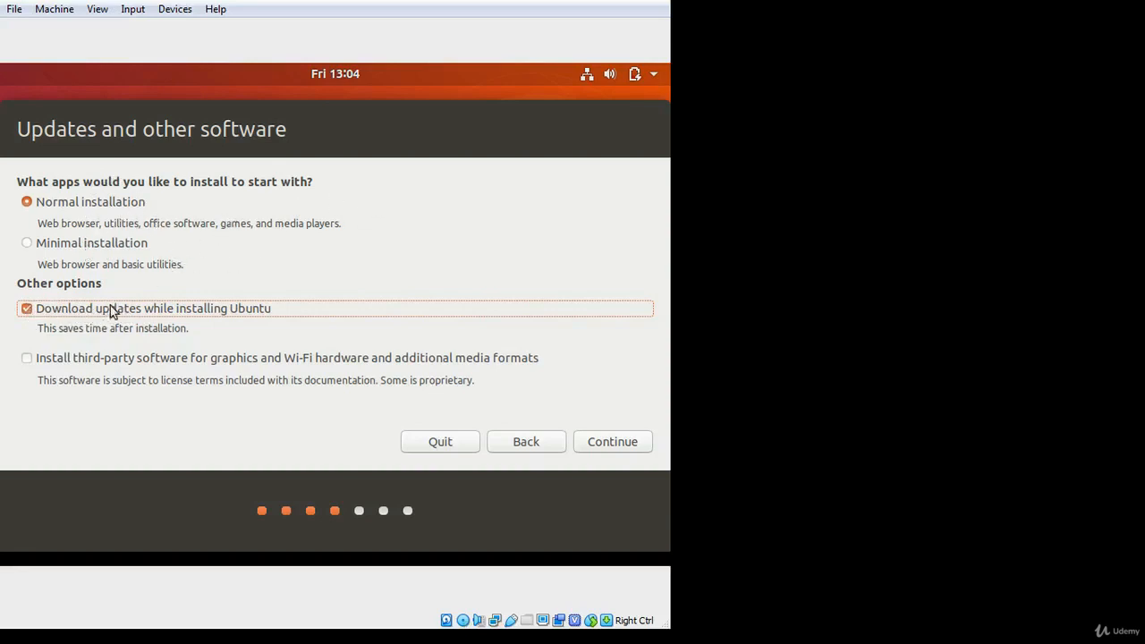
Choose Normal installation with third-party software enabled and update downloads disabled, and continue to the installation type.
left_click(28, 359)
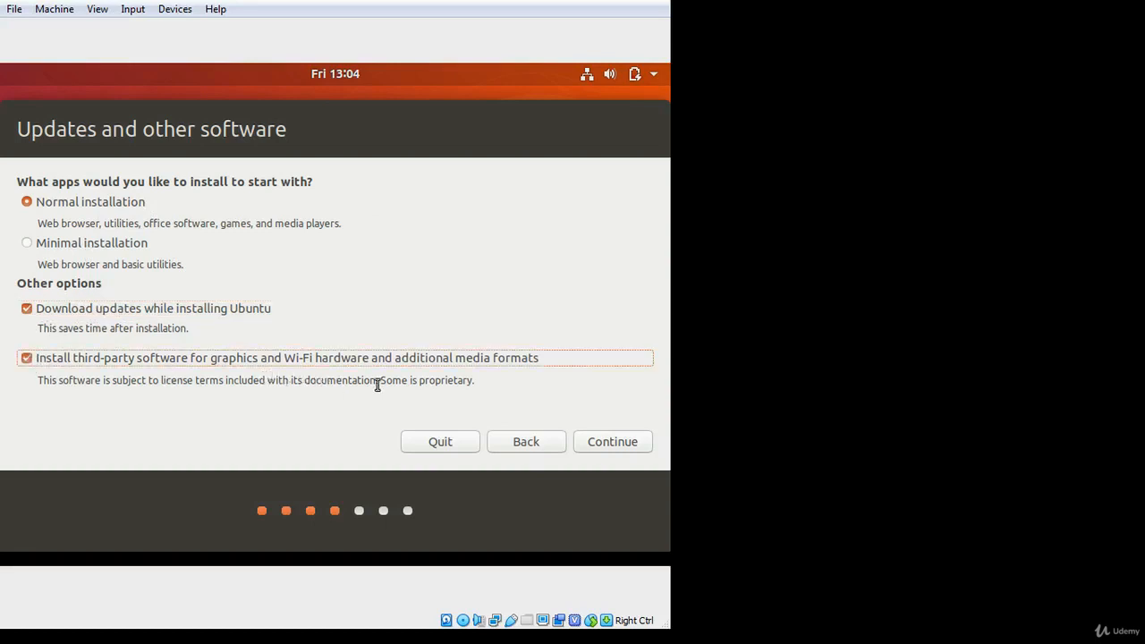
left_click(28, 313)
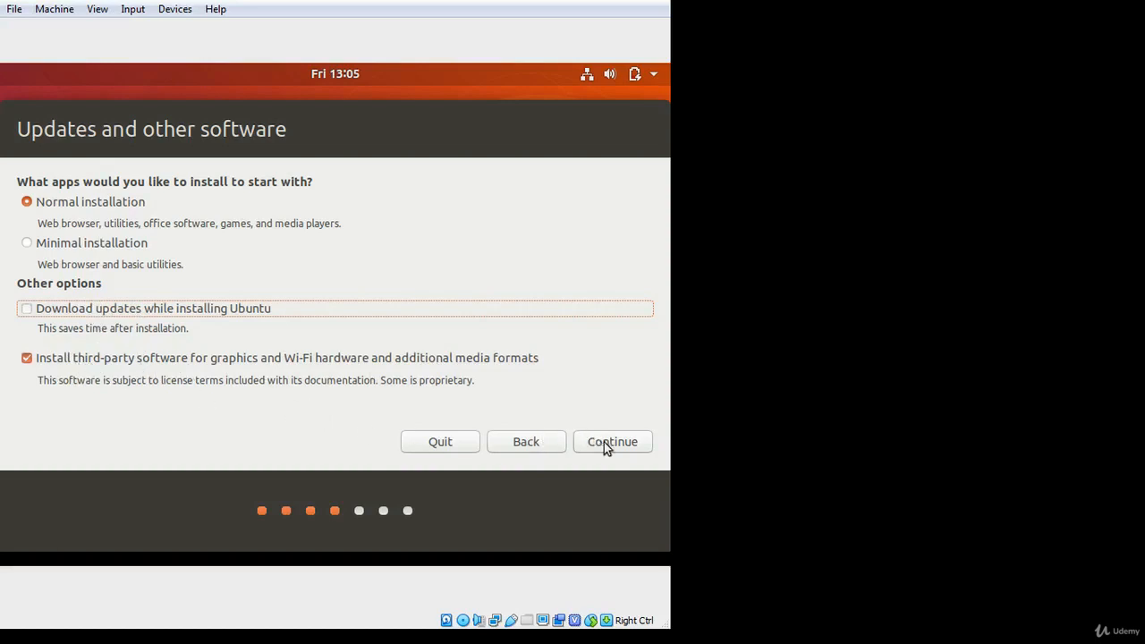
left_click(82, 313)
left_click(55, 245)
left_click(51, 206)
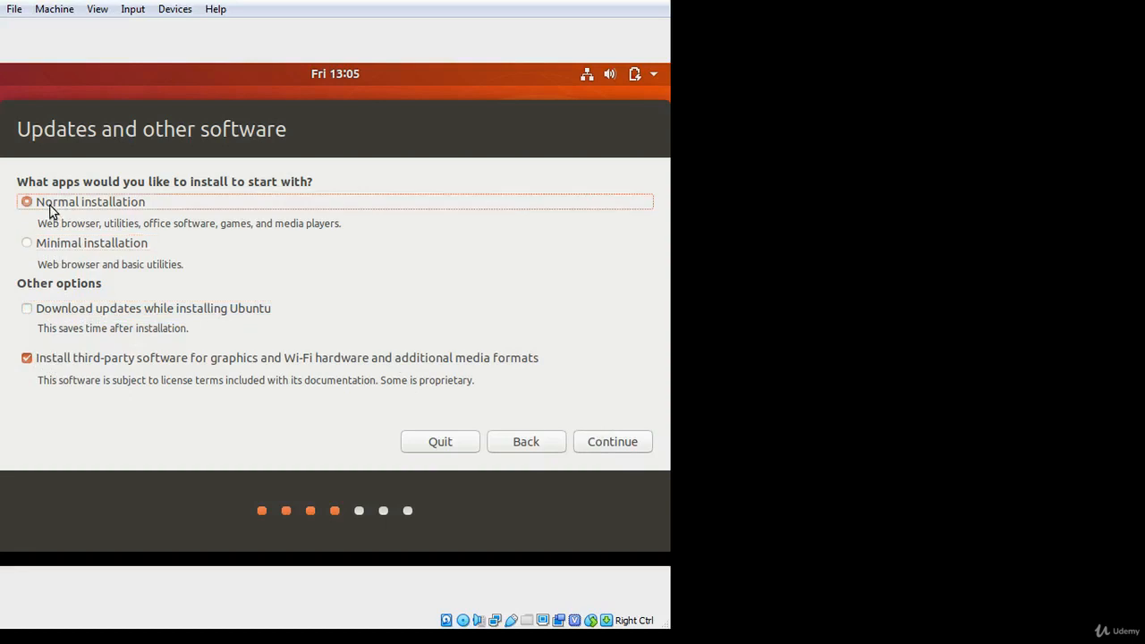
left_click(625, 442)
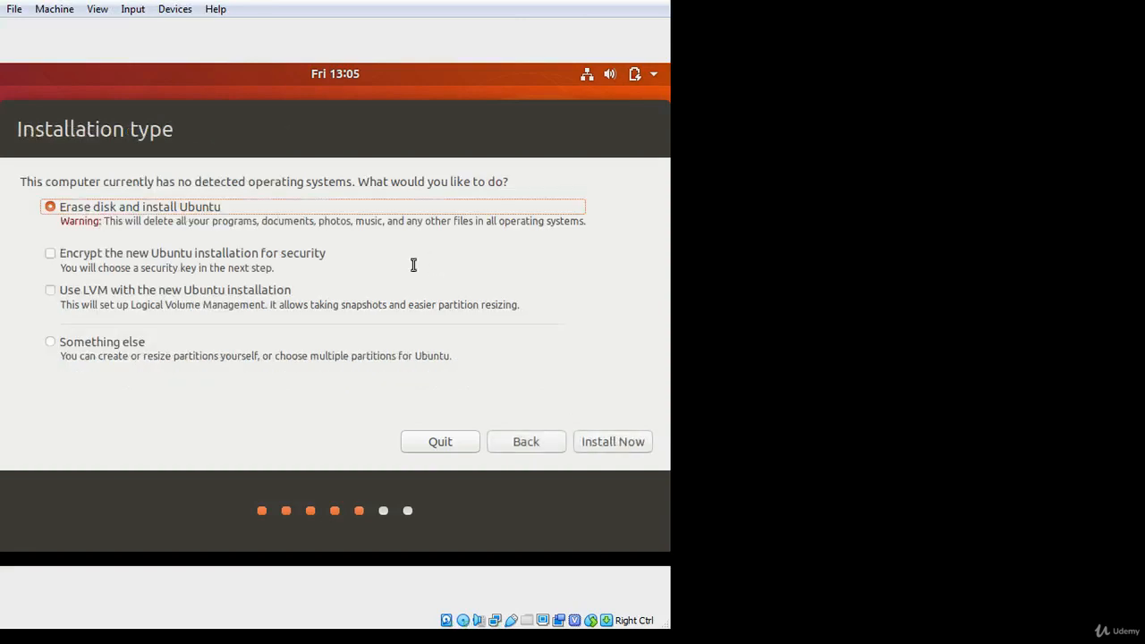
left_click(51, 345)
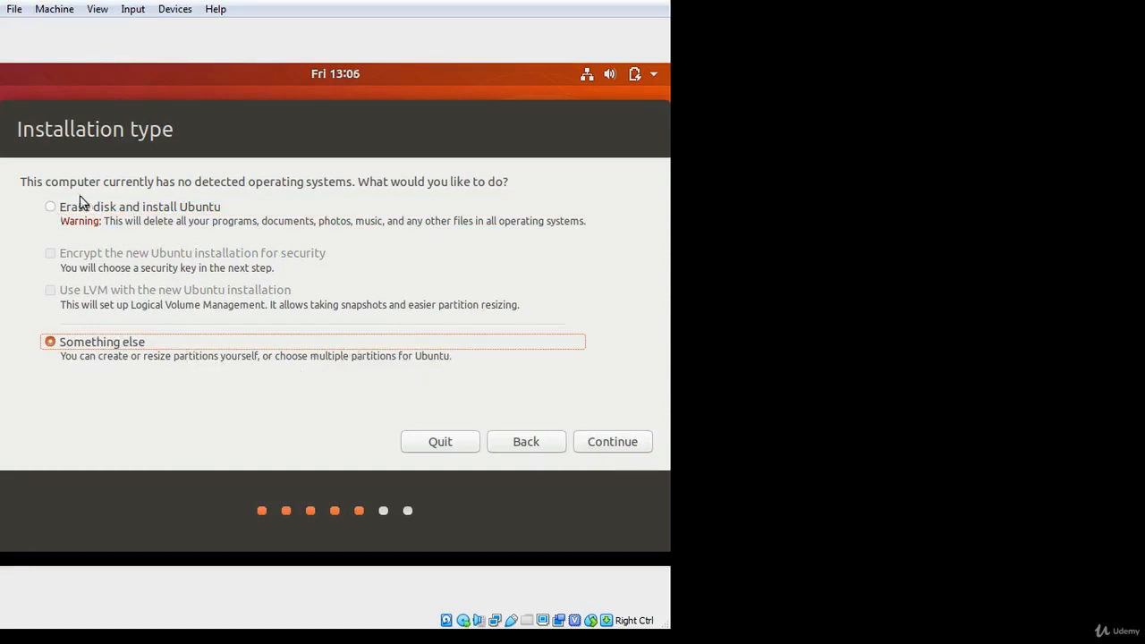
left_click(50, 209)
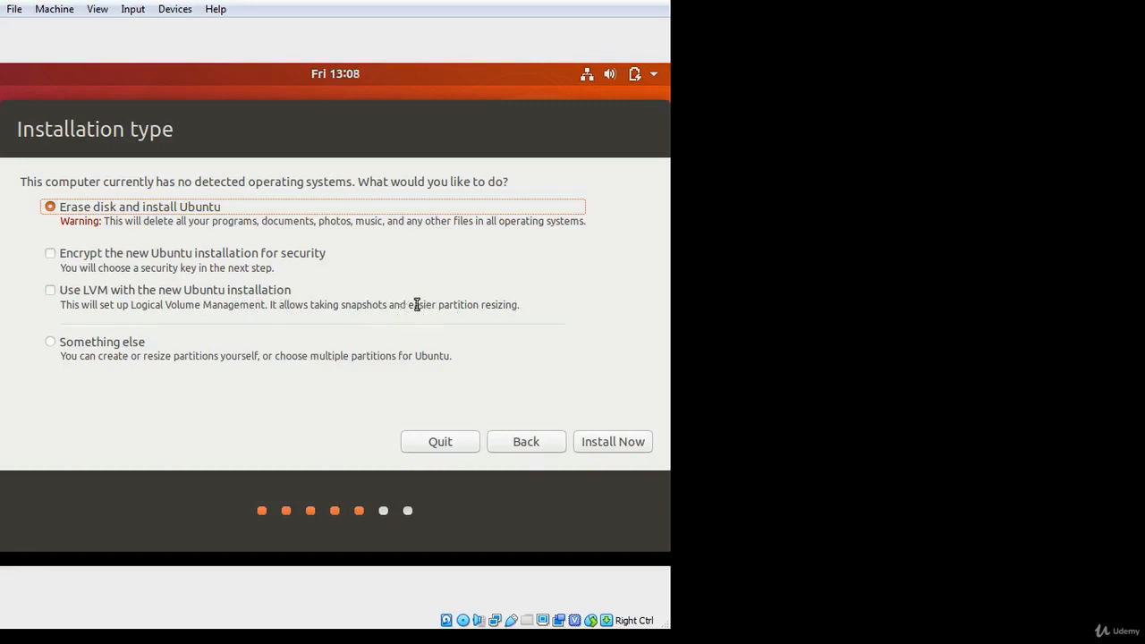
left_click_drag(517, 305, 408, 305)
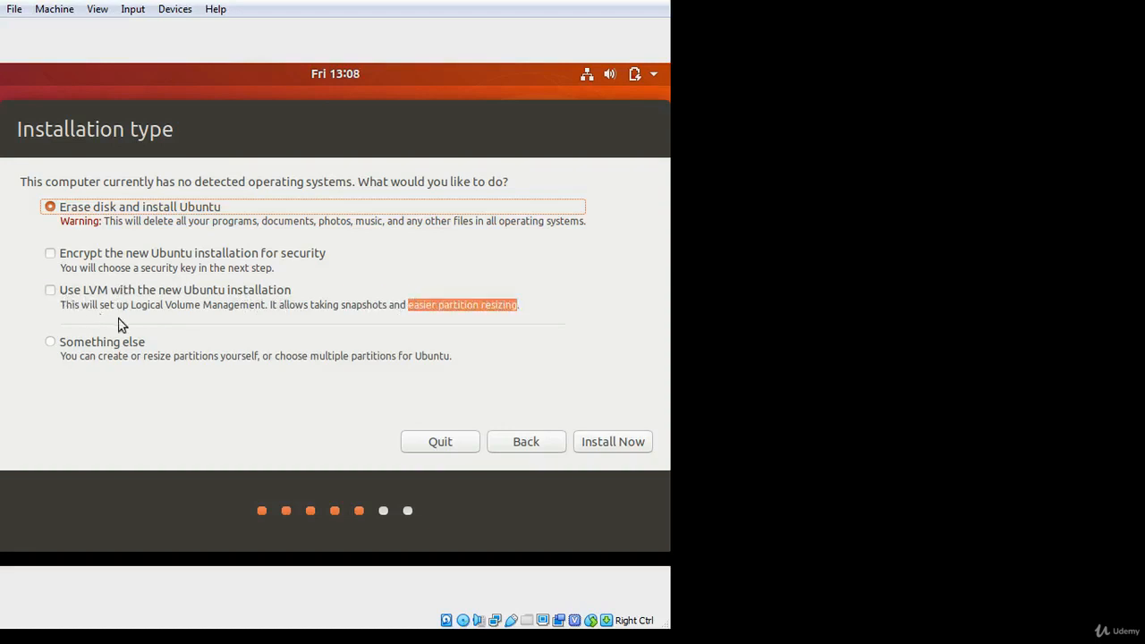
left_click(50, 291)
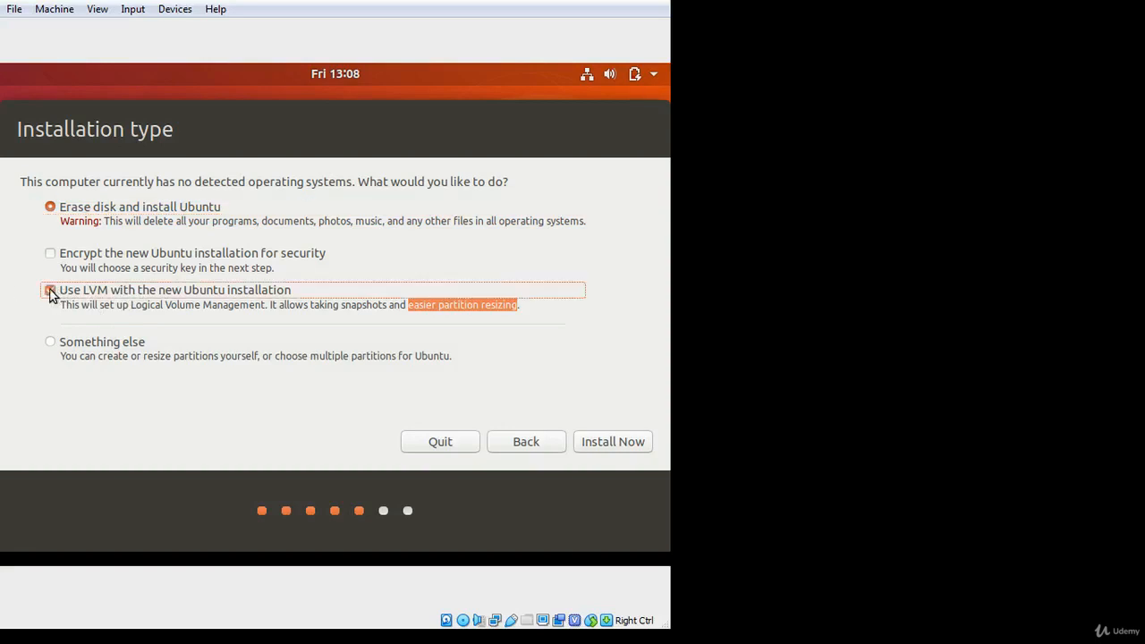
left_click(50, 292)
Choose Something else as the installation type and continue to manual partitioning.
left_click(50, 342)
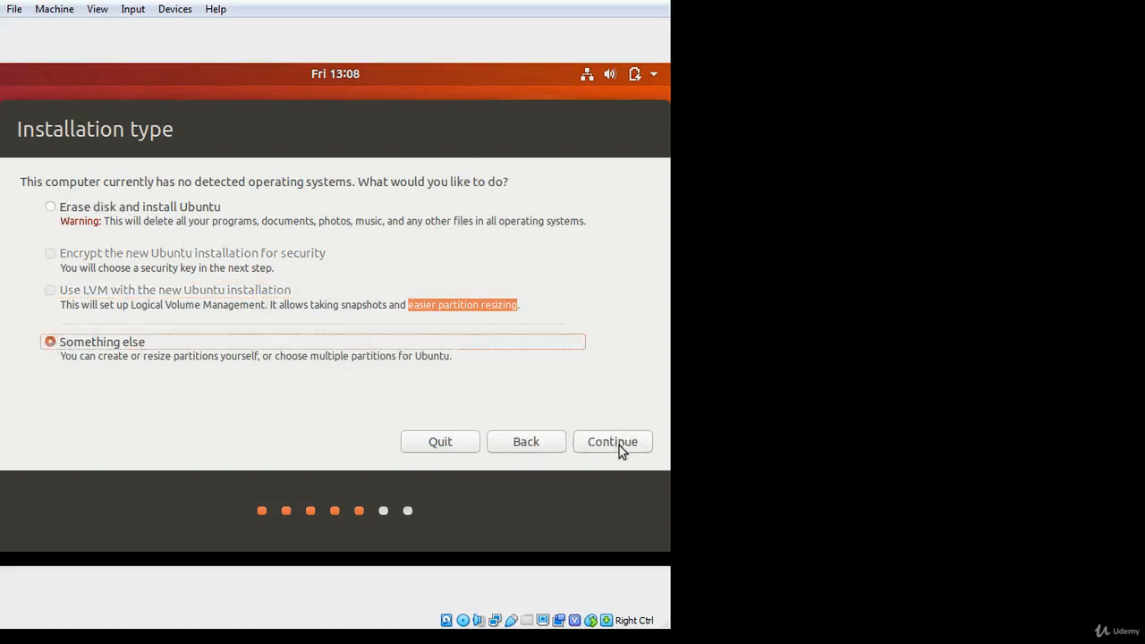
left_click(456, 305)
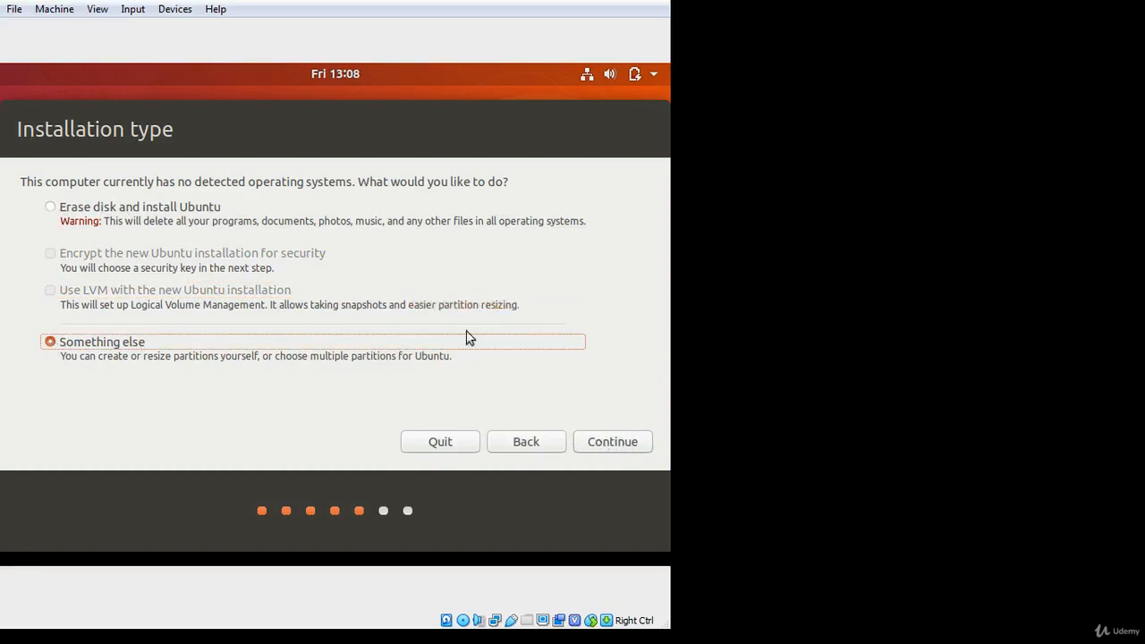
left_click(602, 442)
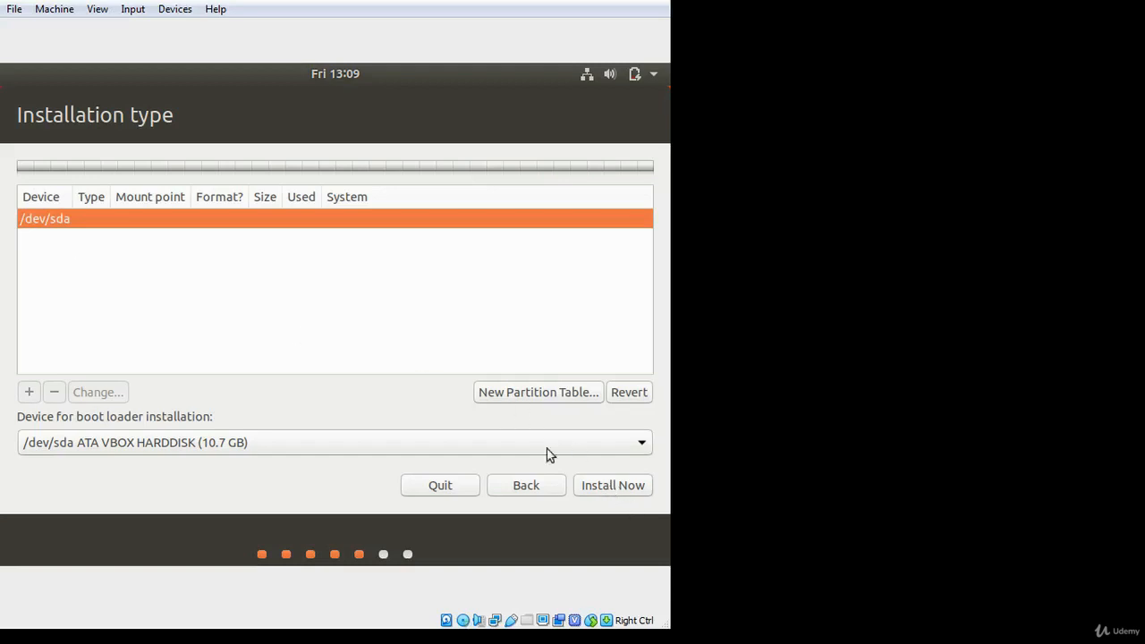
Try to start the installation without defining any partitions on /dev/sda.
left_click(596, 490)
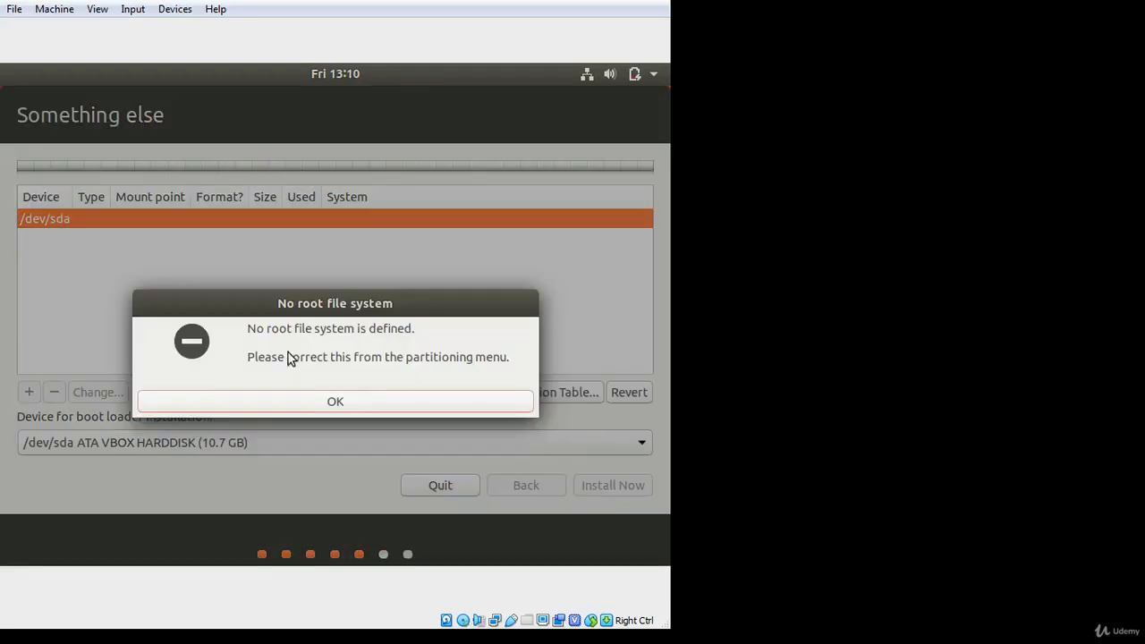
left_click(302, 402)
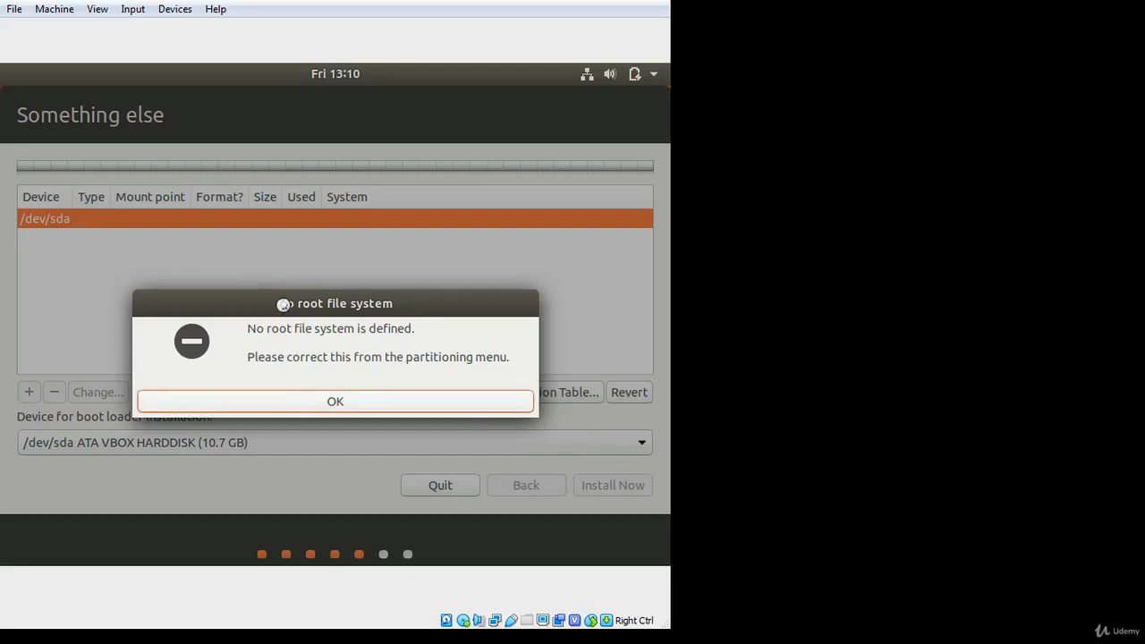
left_click(357, 407)
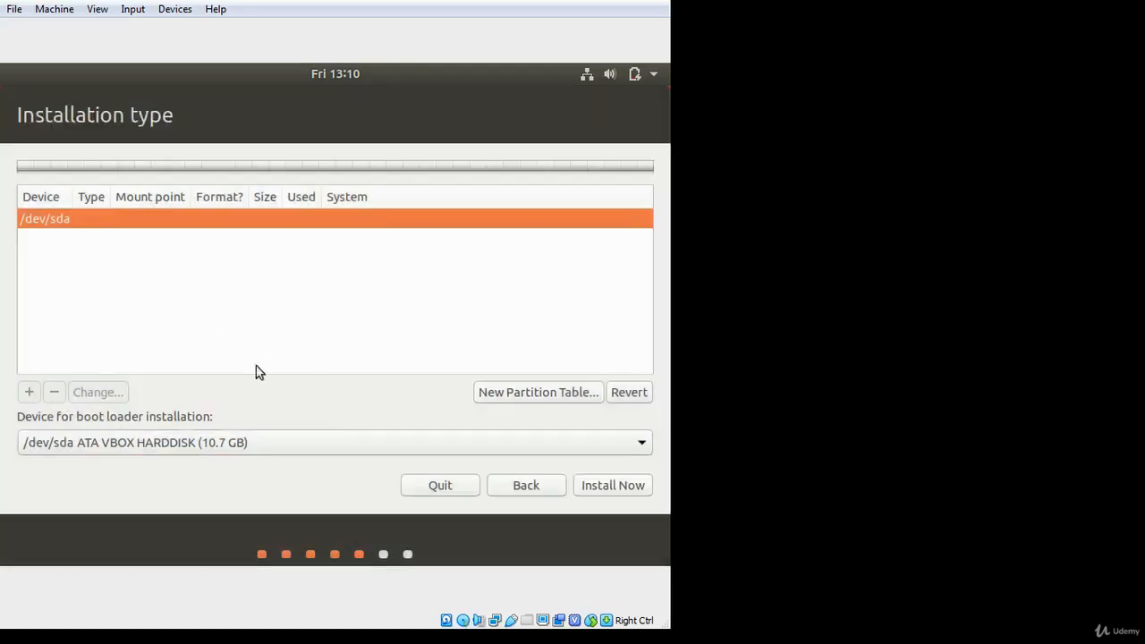
Return to the installation type choices and reopen manual partitioning through Something else.
left_click(531, 487)
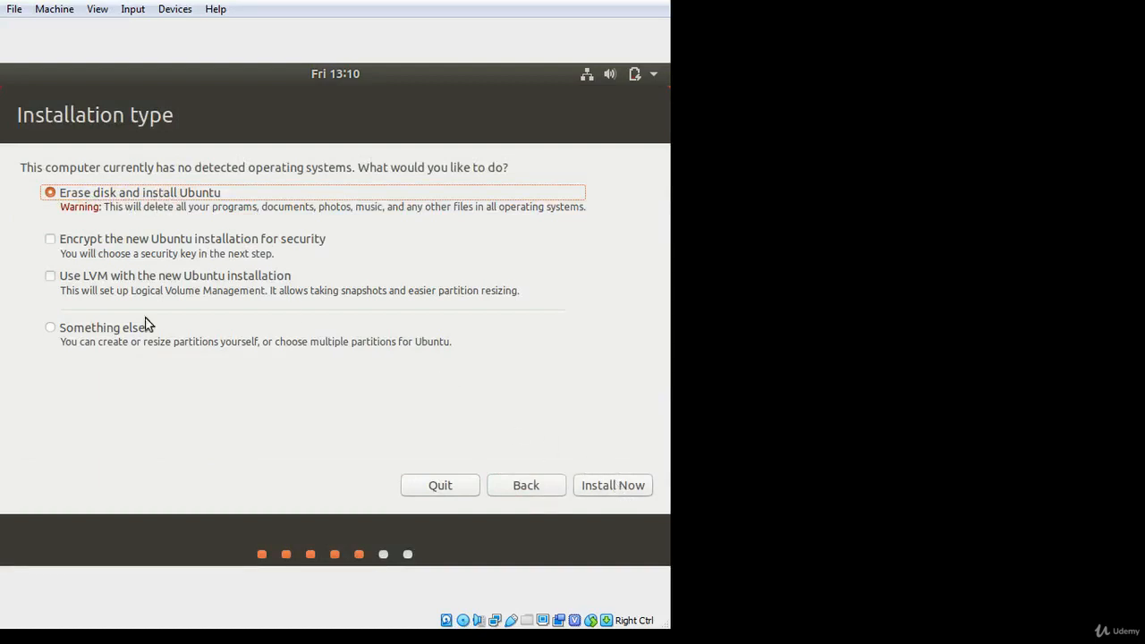
left_click(92, 331)
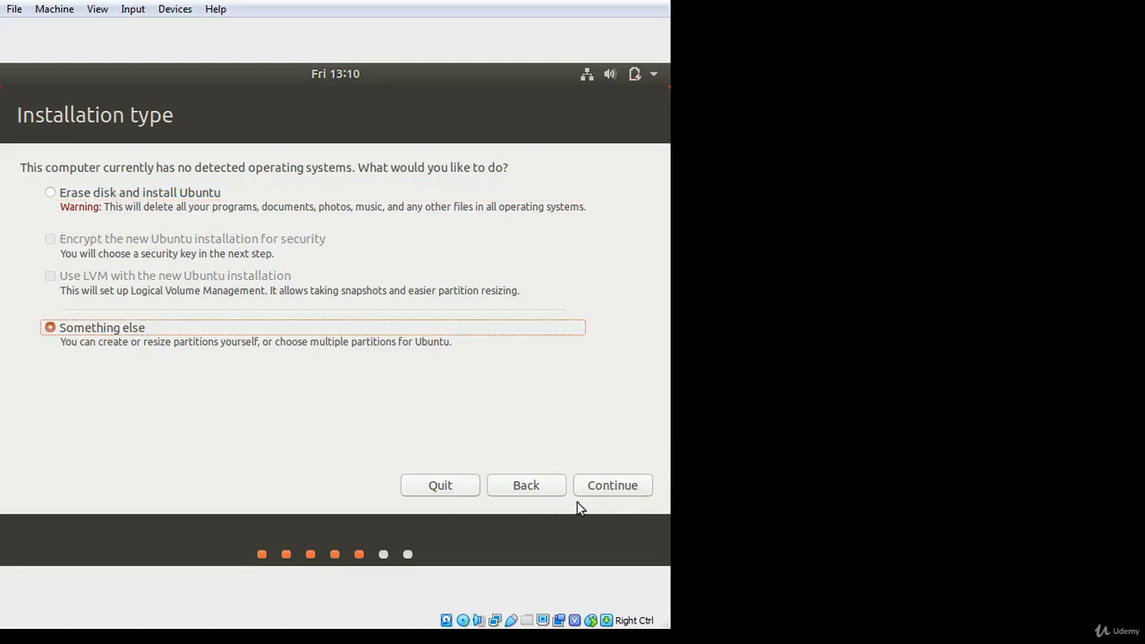
left_click(619, 485)
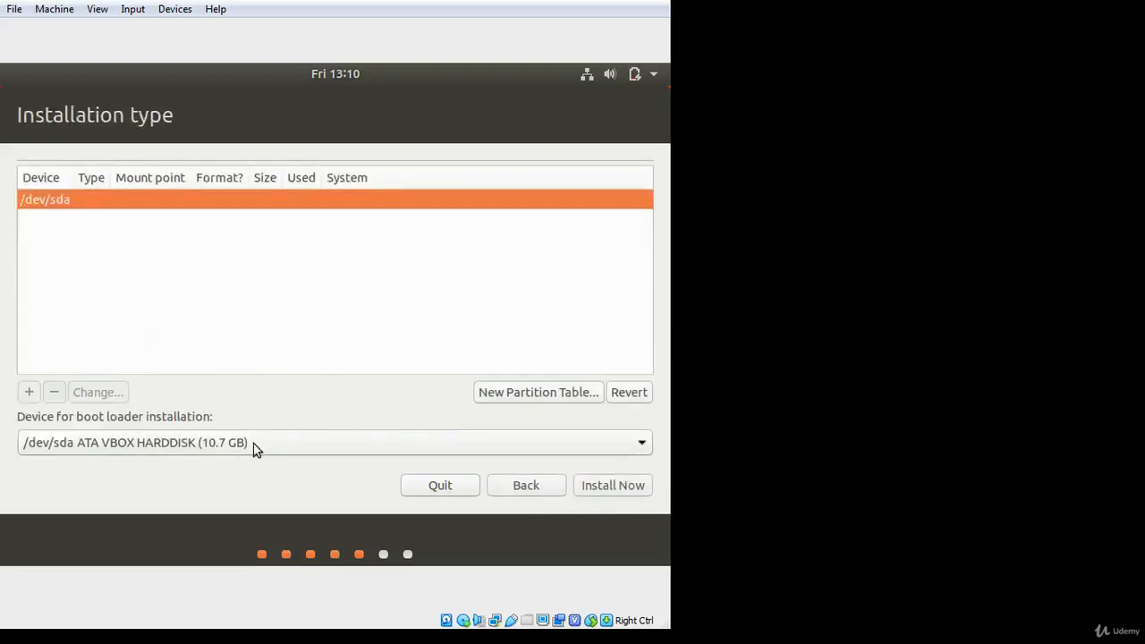
Keep /dev/sda as the boot loader device and create a new empty partition table on that disk.
left_click(97, 442)
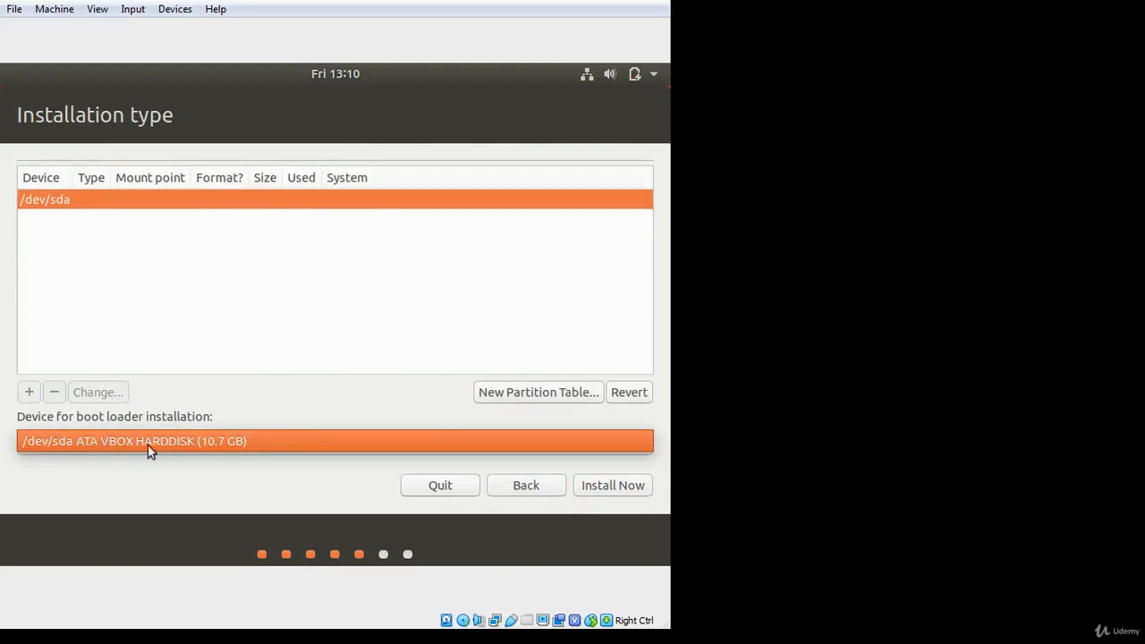
left_click(208, 444)
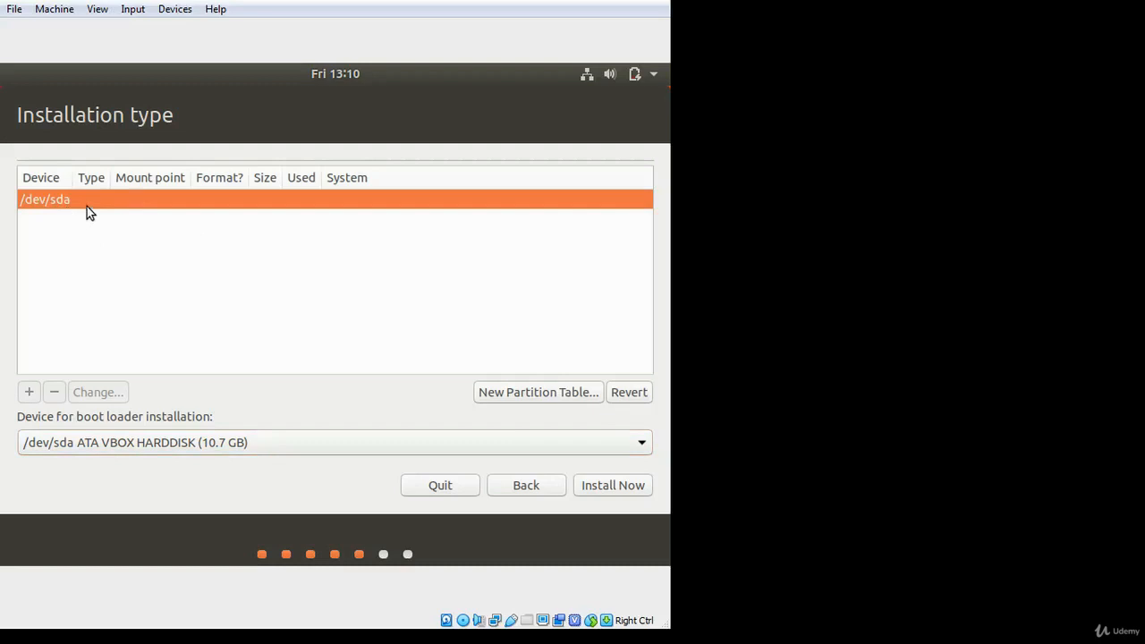
left_click(537, 394)
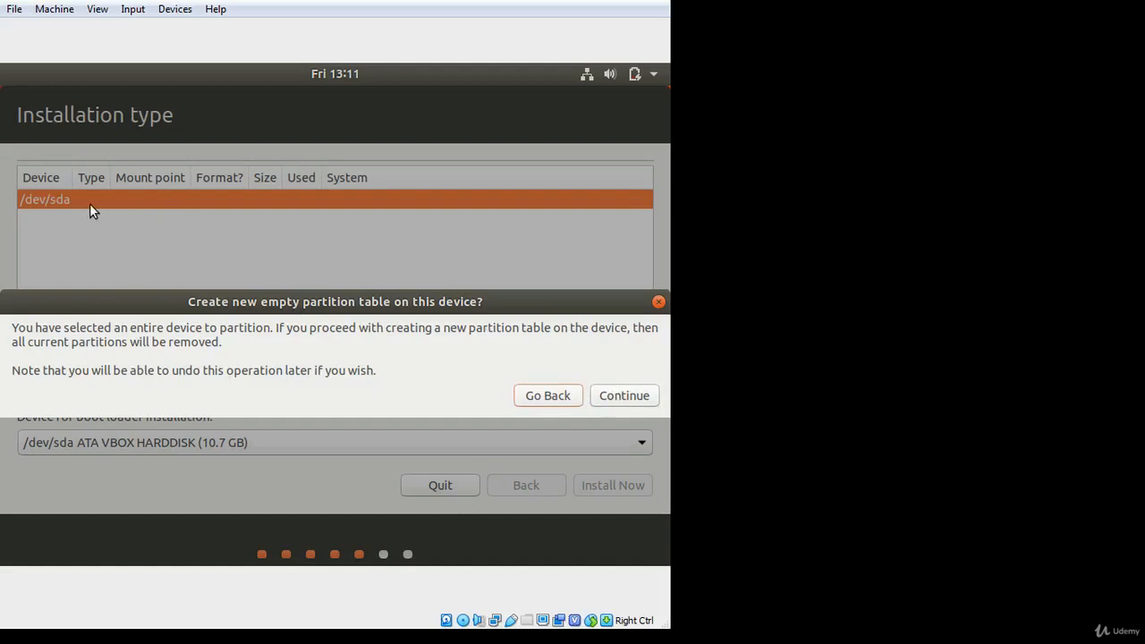
left_click(613, 398)
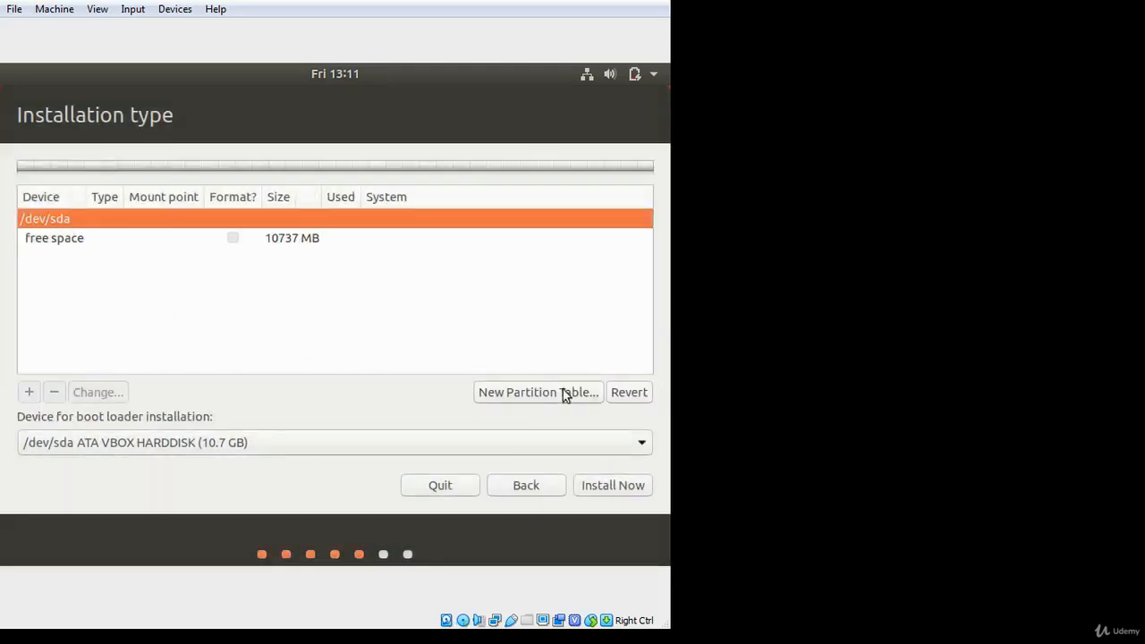
Add a new partition in the free space of /dev/sda and set its size to 8000 MB.
left_click(47, 242)
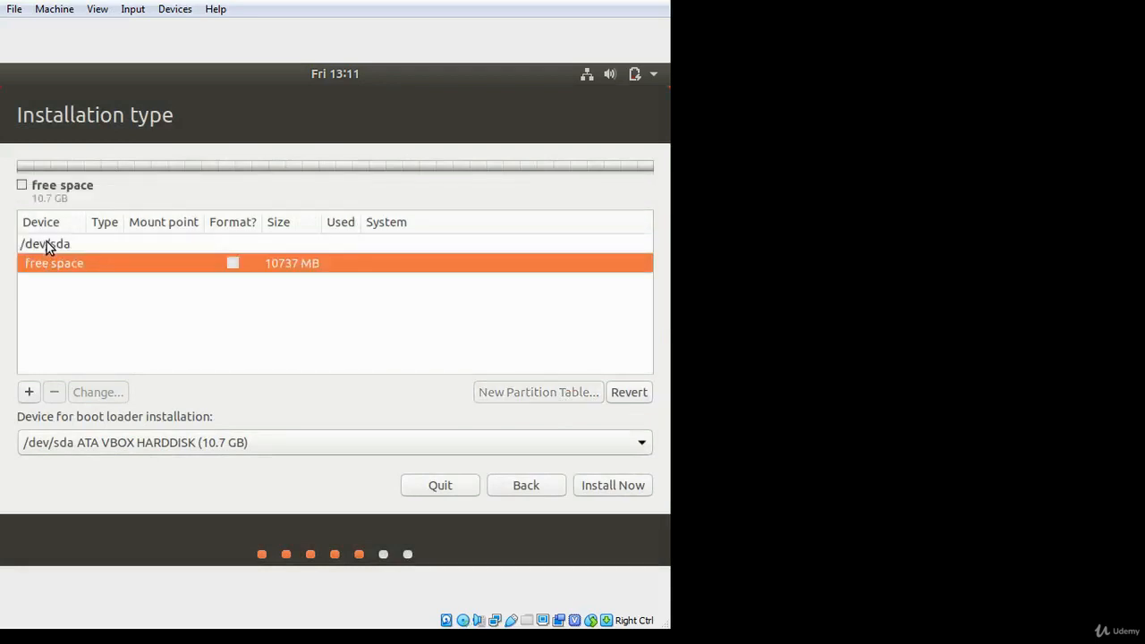
left_click(30, 393)
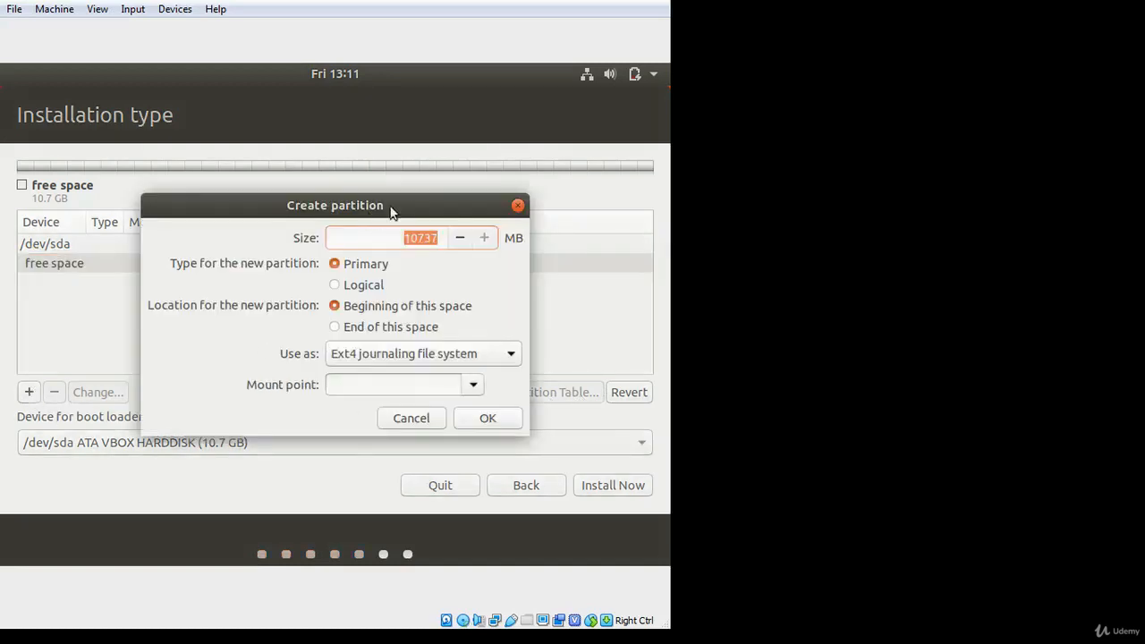
left_click_drag(391, 209, 570, 100)
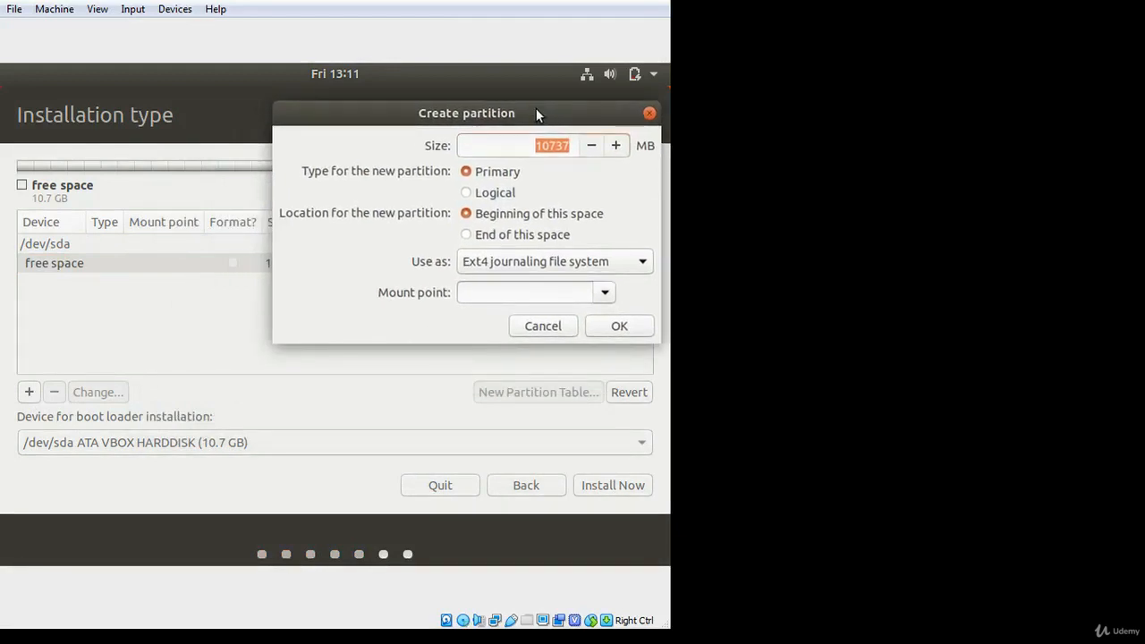
left_click_drag(535, 113, 545, 98)
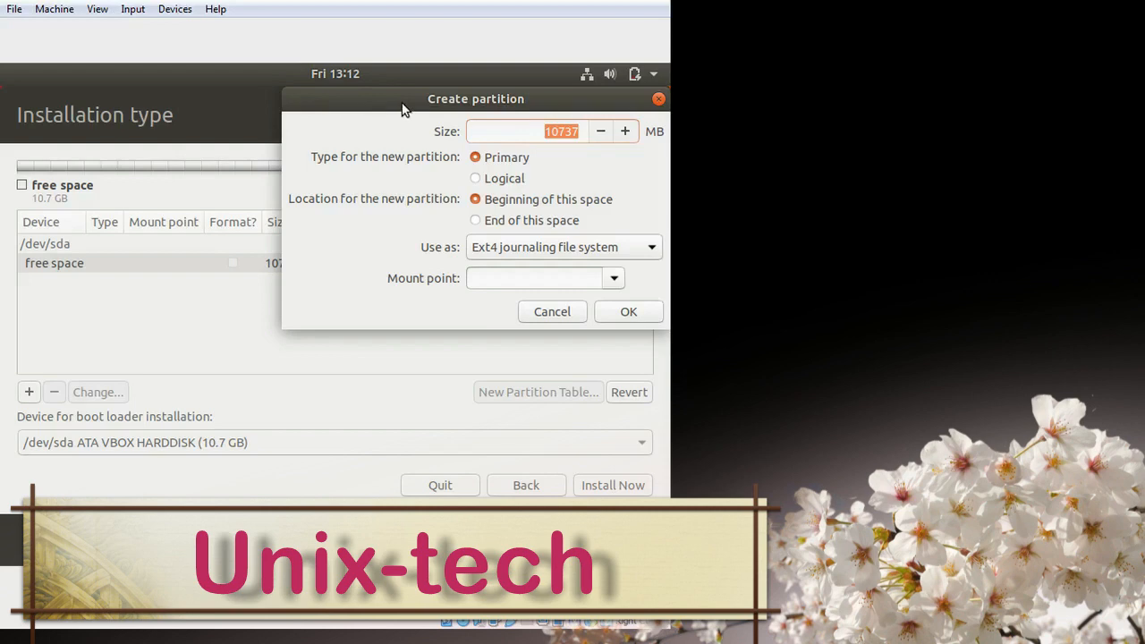
left_click(560, 132)
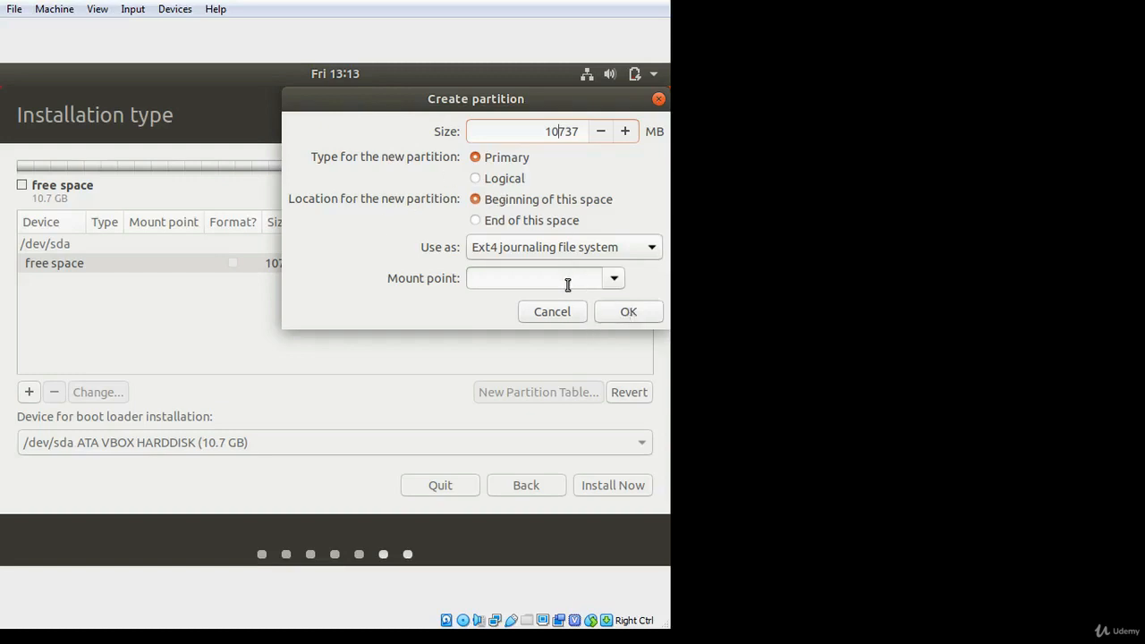
left_click(515, 254)
left_click_drag(524, 131, 611, 133)
left_click(540, 135)
double_click(537, 133)
left_click(532, 131)
left_click_drag(535, 131, 609, 130)
left_click_drag(534, 130, 638, 134)
type("8000")
left_click(527, 132)
left_click_drag(527, 132, 552, 131)
Keep Ext4 journaling file system for the new partition and set its mount point to /.
left_click(495, 248)
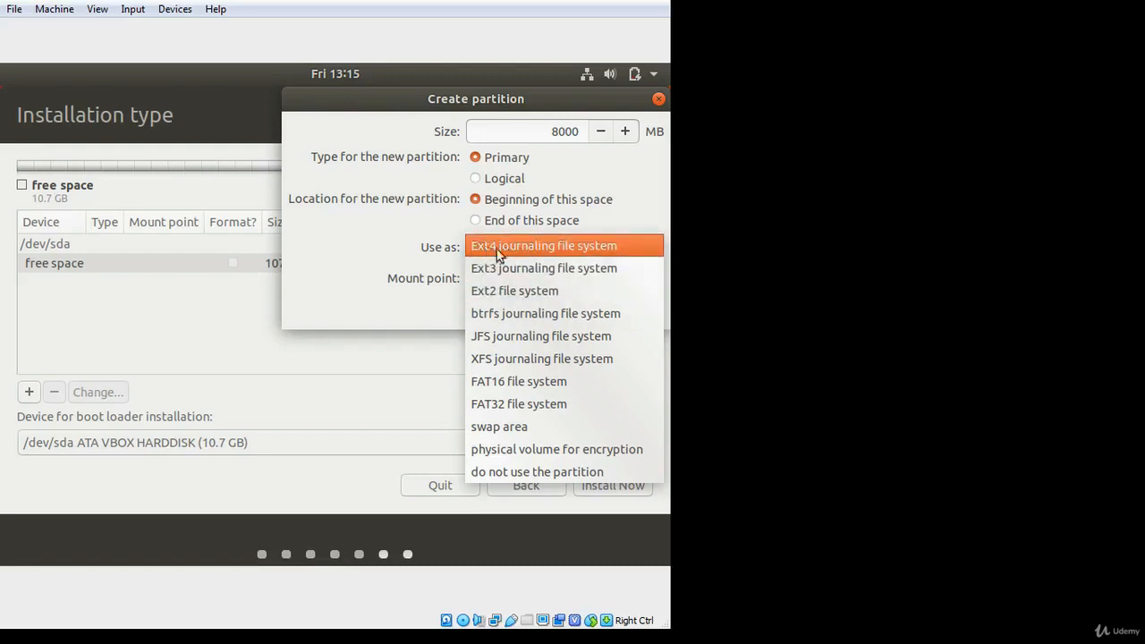
left_click(355, 239)
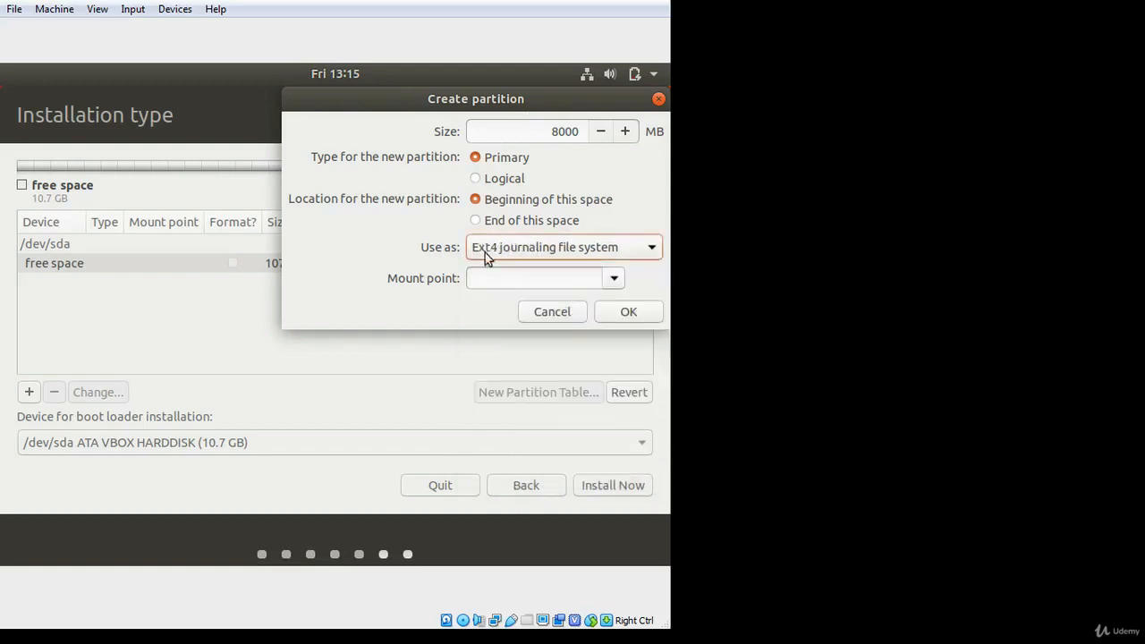
left_click(615, 279)
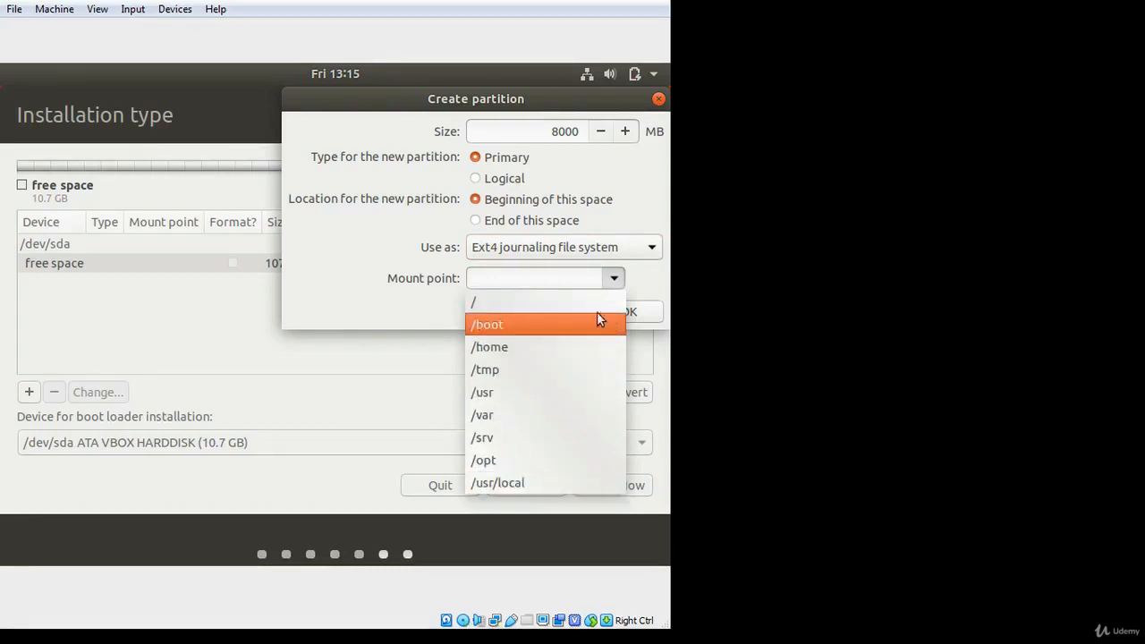
left_click(476, 302)
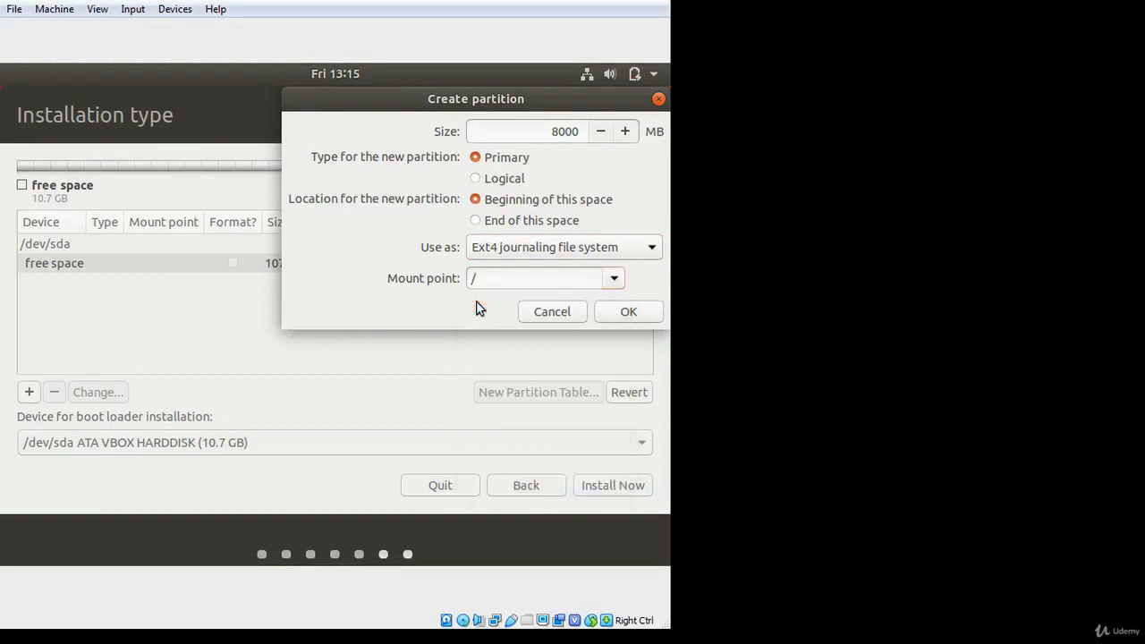
Create the root partition, add another partition in the remaining free space, and set its size to 500 MB.
left_click(626, 315)
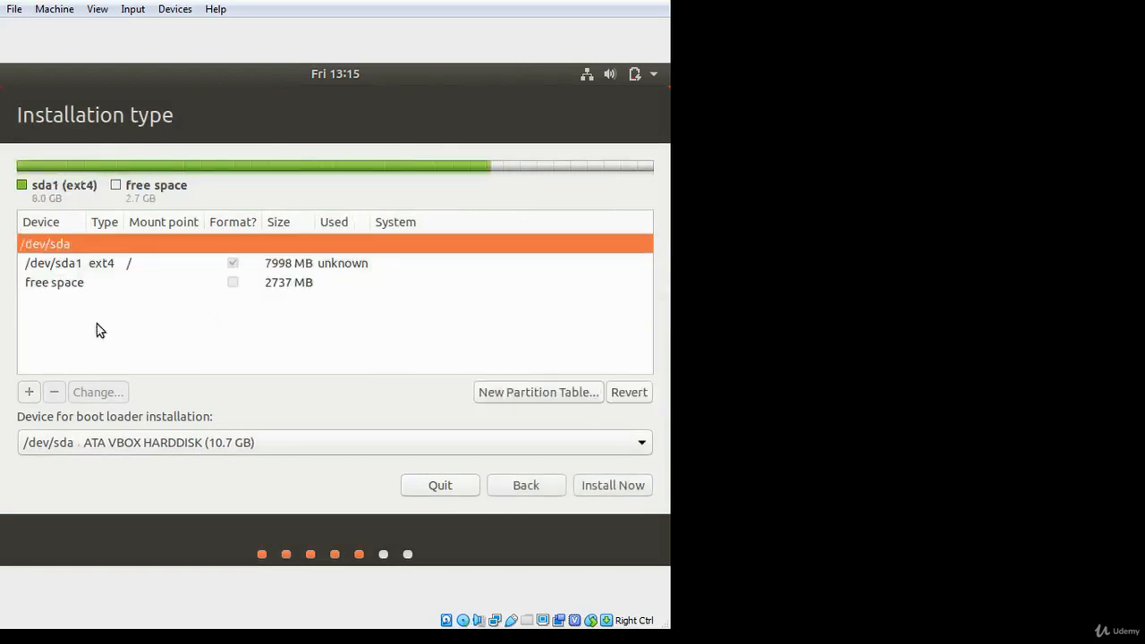
left_click(43, 283)
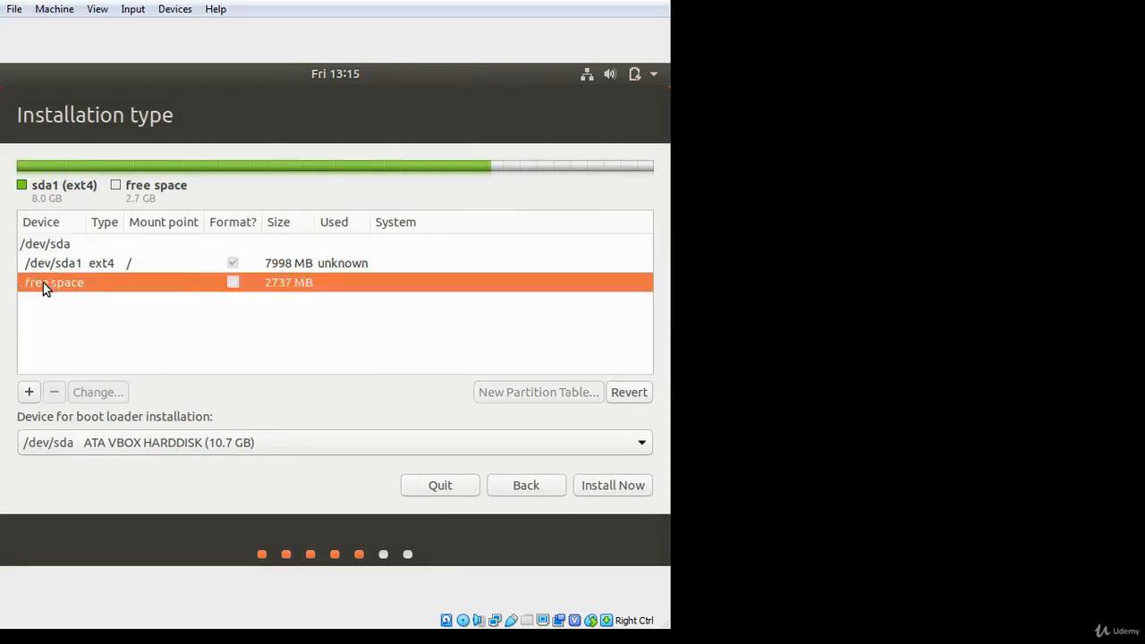
left_click(29, 393)
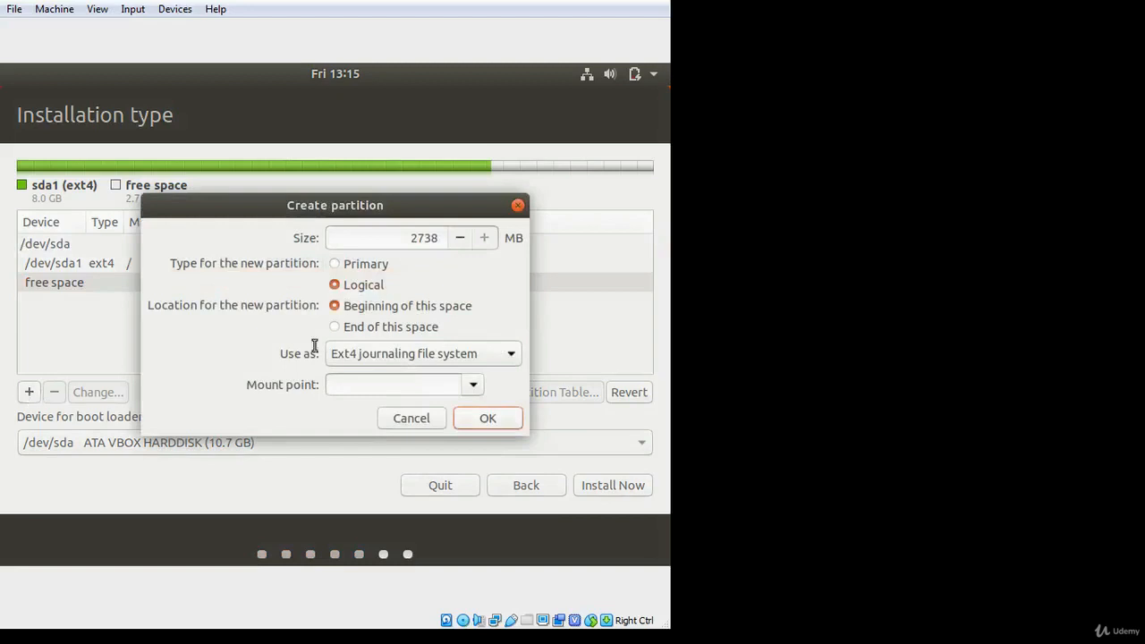
double_click(402, 240)
type("500")
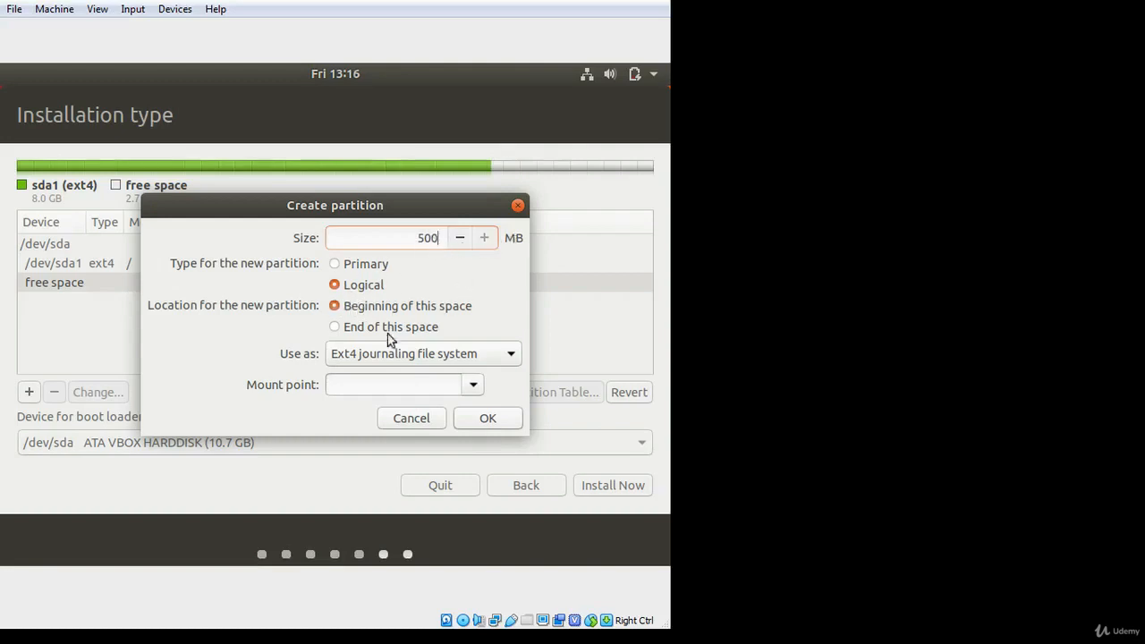
Set the 500 MB partition to Ext2 file system with mount point /boot and create it.
left_click(411, 356)
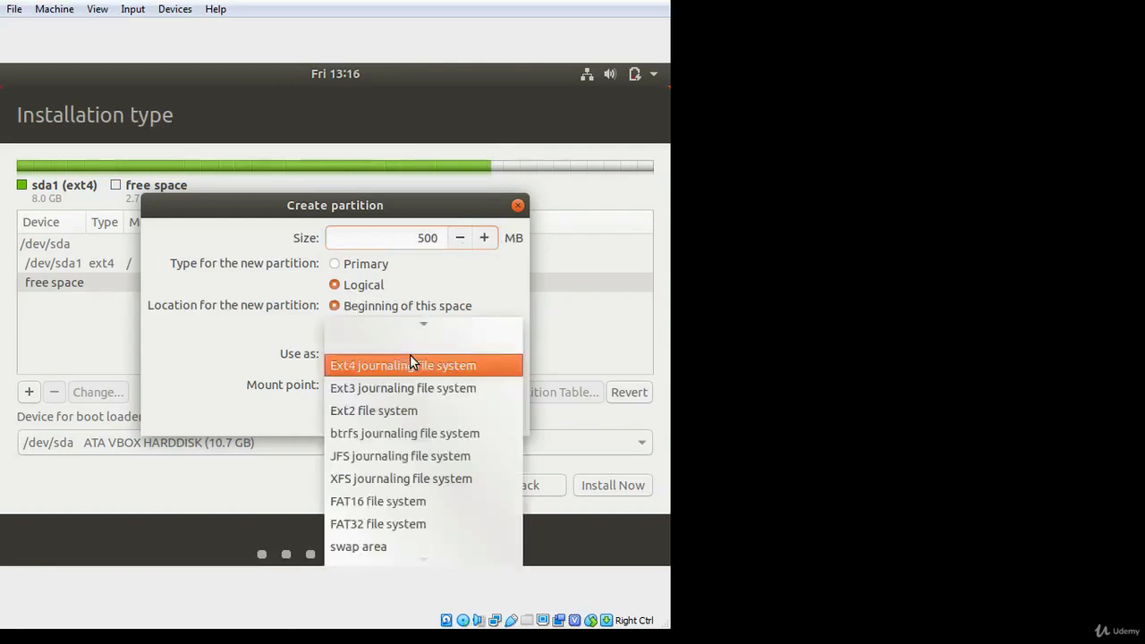
left_click(348, 413)
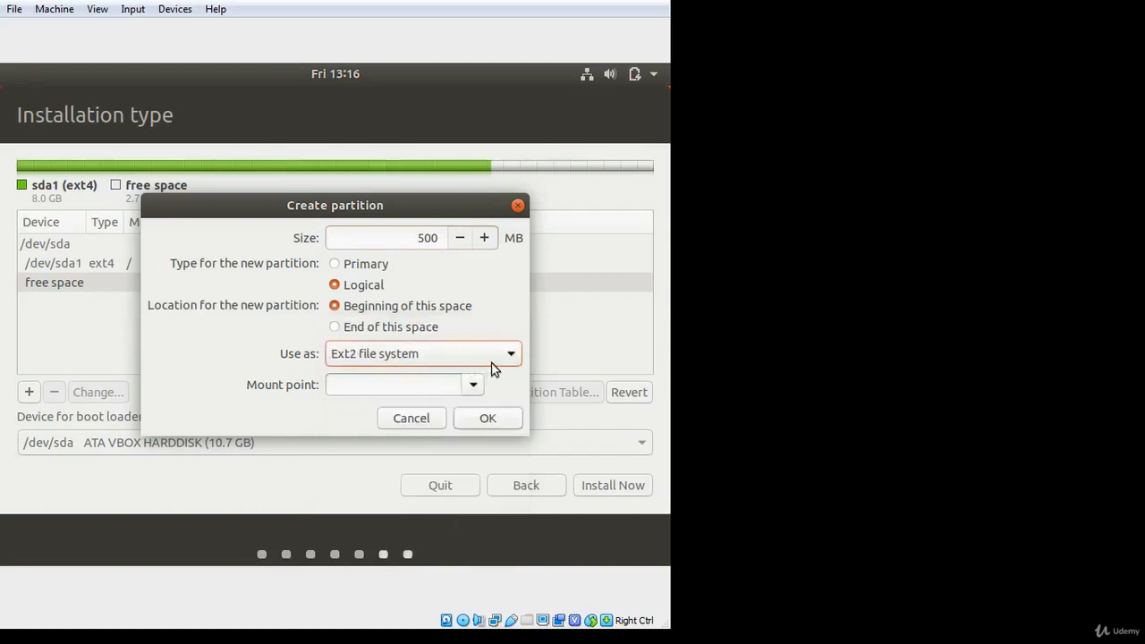
left_click(473, 383)
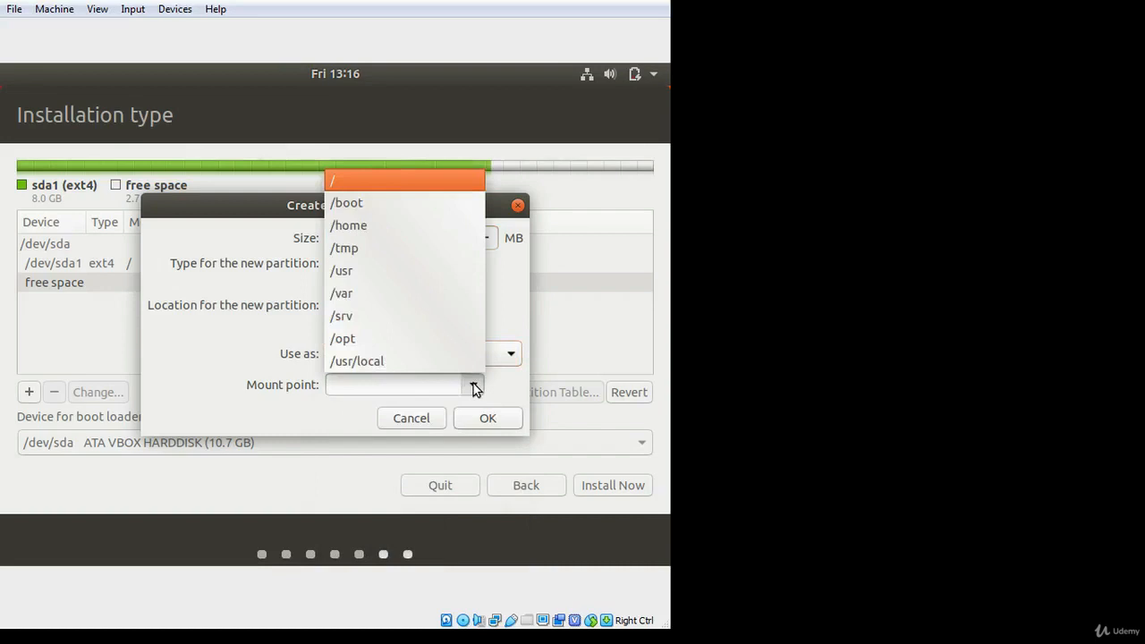
left_click(356, 203)
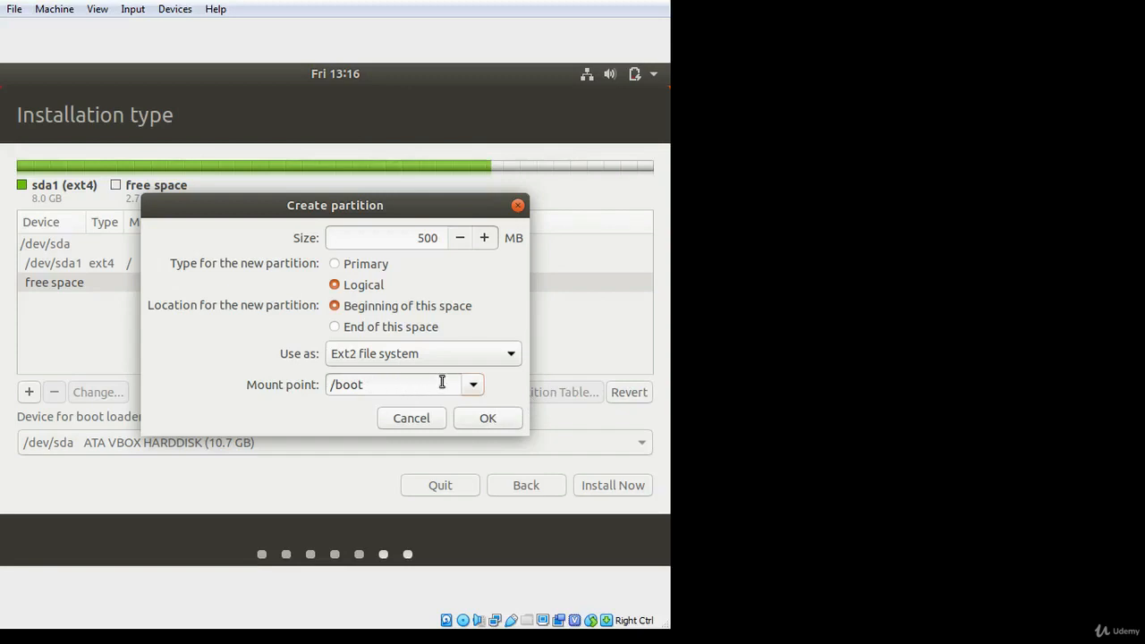
left_click_drag(384, 384, 284, 382)
left_click(385, 385)
left_click(490, 417)
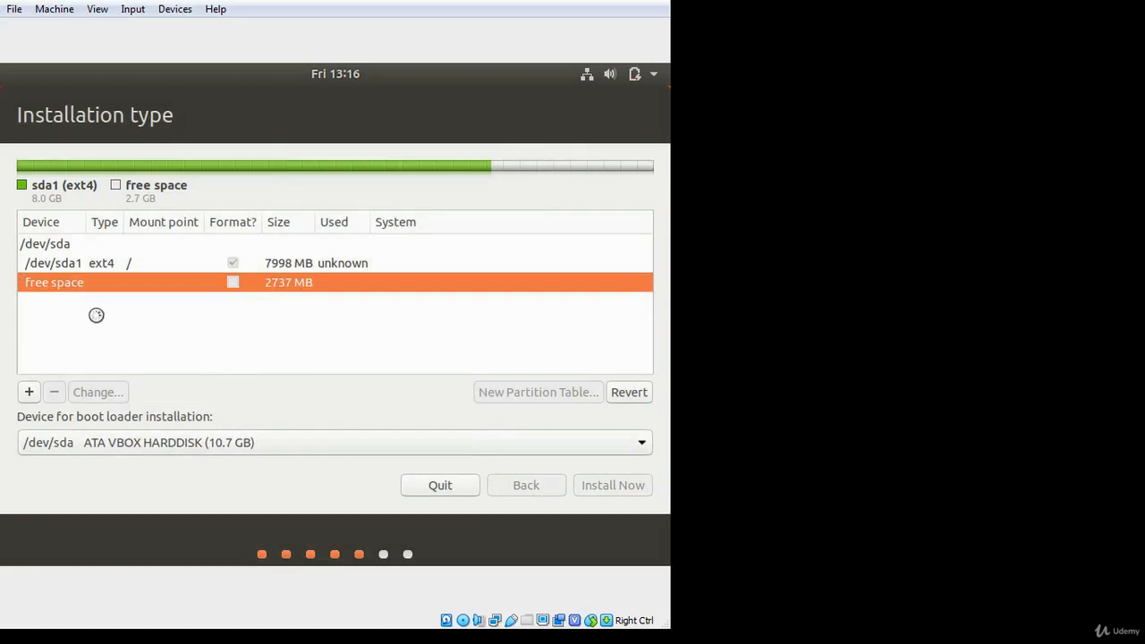
Open the settings for another new partition in the free space left below /boot and select its size value for editing.
left_click(74, 269)
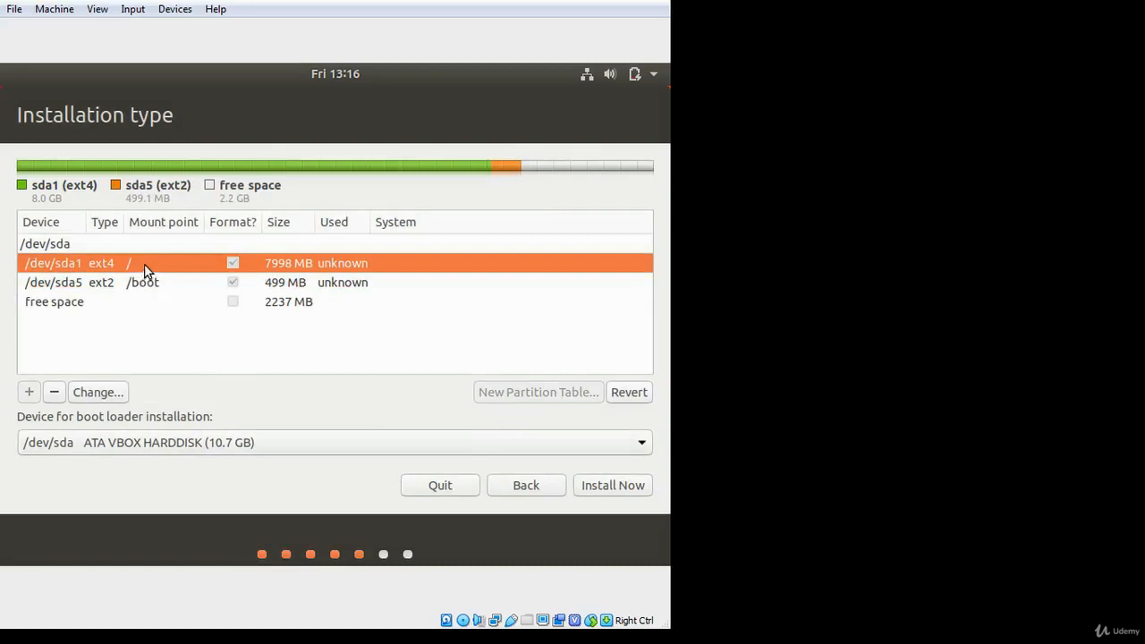
left_click(151, 280)
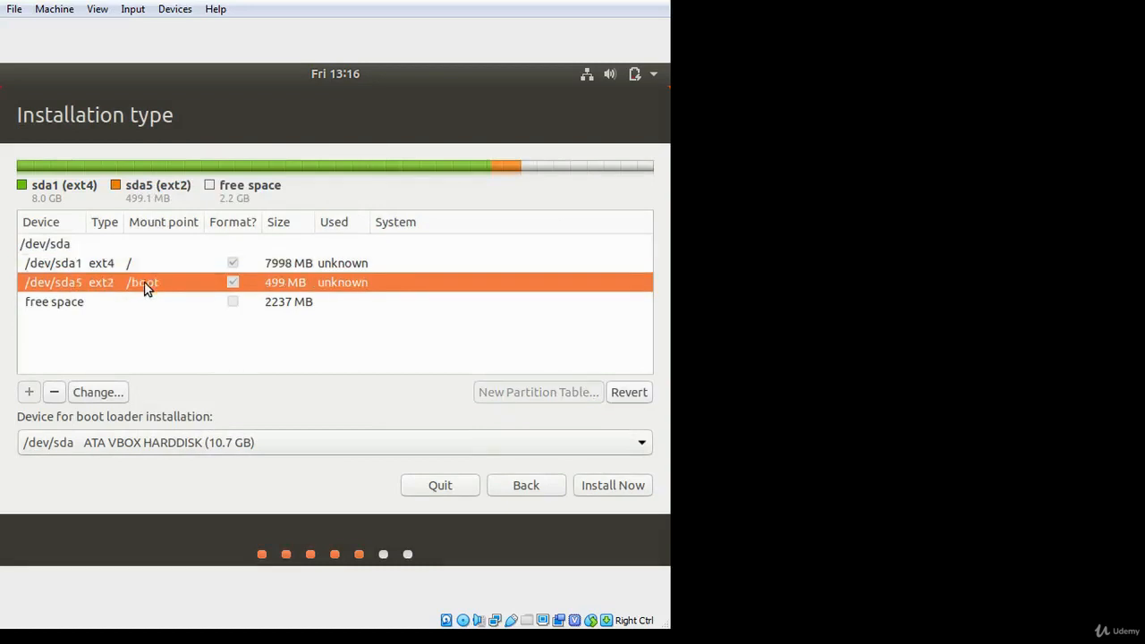
left_click(73, 304)
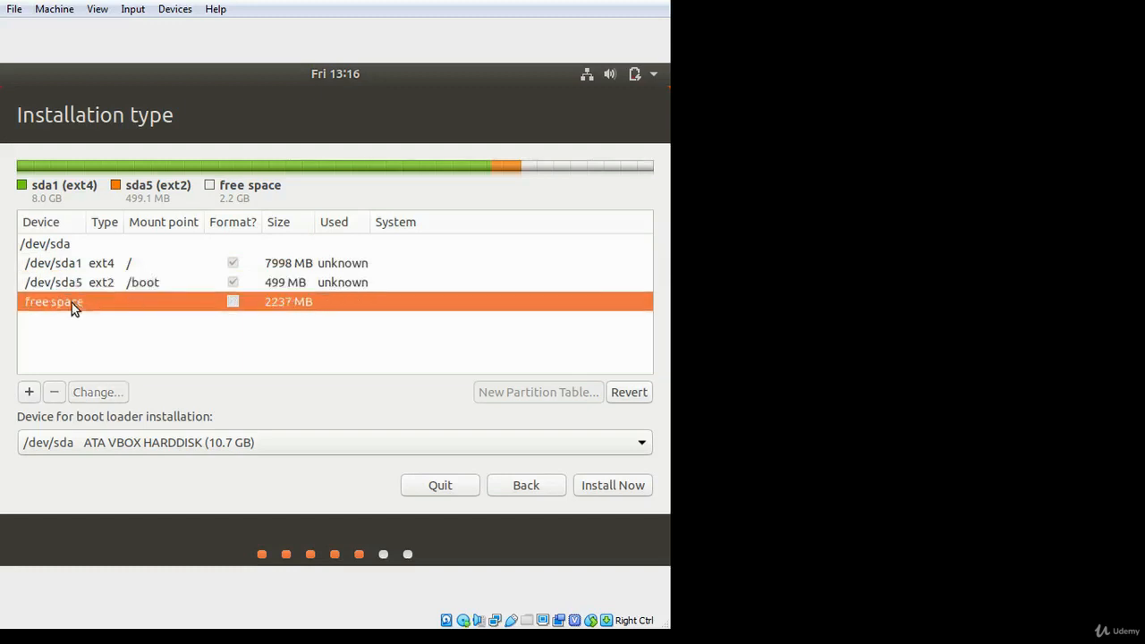
right_click(73, 306)
left_click(31, 342)
left_click(29, 392)
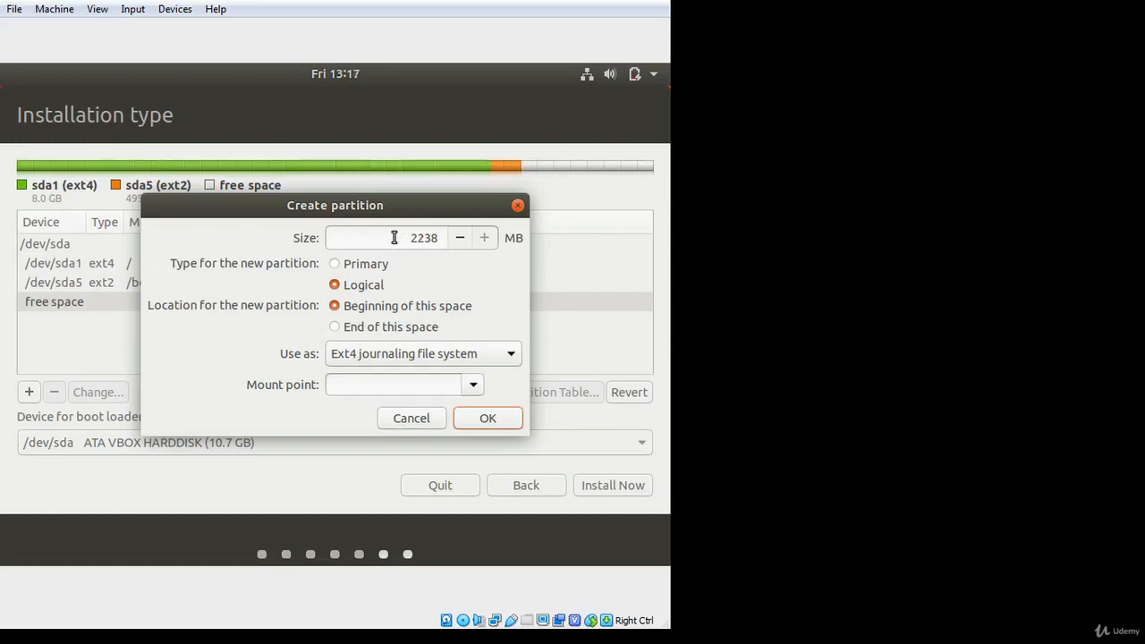
mouse_move(426, 206)
left_mouse_down()
mouse_move(419, 293)
mouse_move(432, 190)
left_mouse_up()
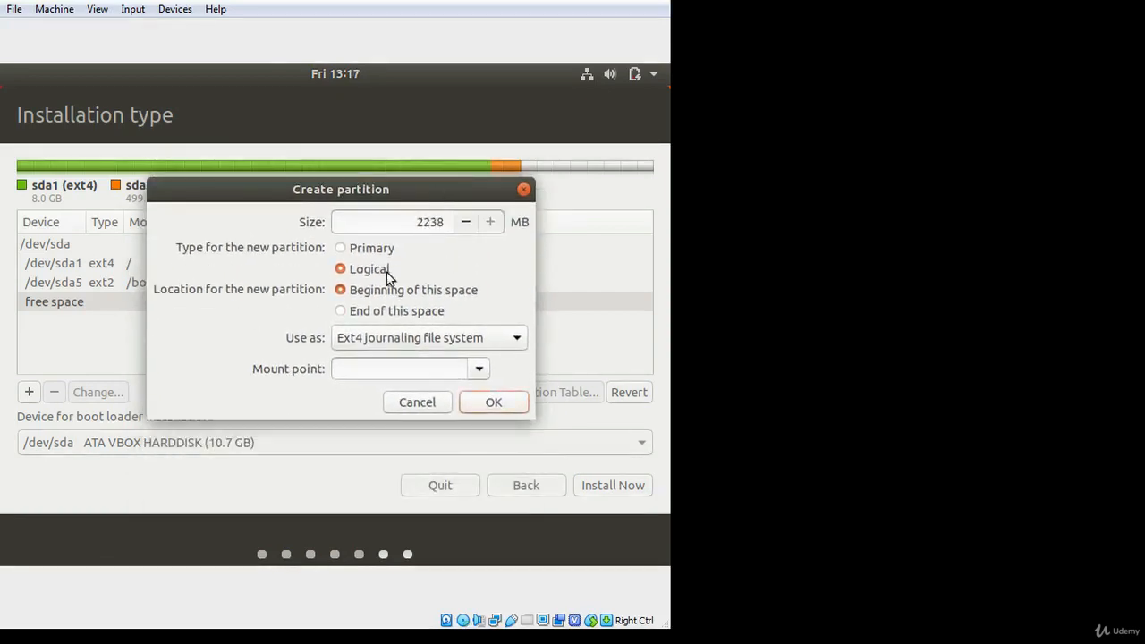
left_click_drag(402, 226, 452, 230)
left_click(430, 221)
left_click_drag(411, 223, 465, 228)
type("500")
key("BackSpace")
key("BackSpace")
key("BackSpace")
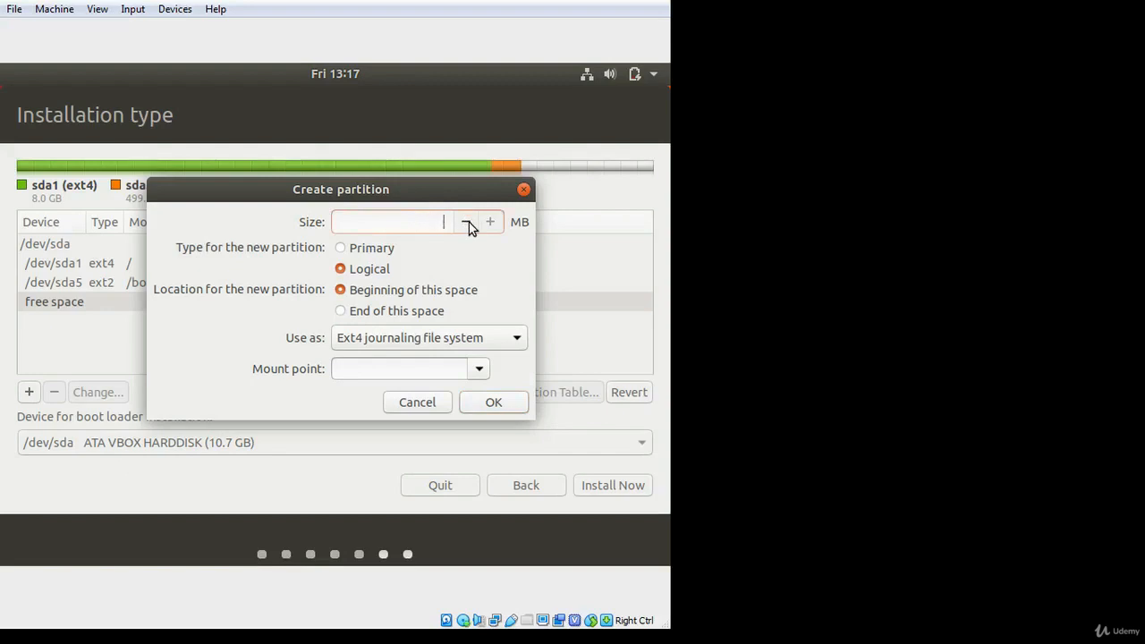
type("1000")
key("BackSpace")
key("BackSpace")
key("BackSpace")
key("BackSpace")
Set the new logical partition's size to 2000 MB, use it as swap area, and create it.
type("2000")
left_click(408, 339)
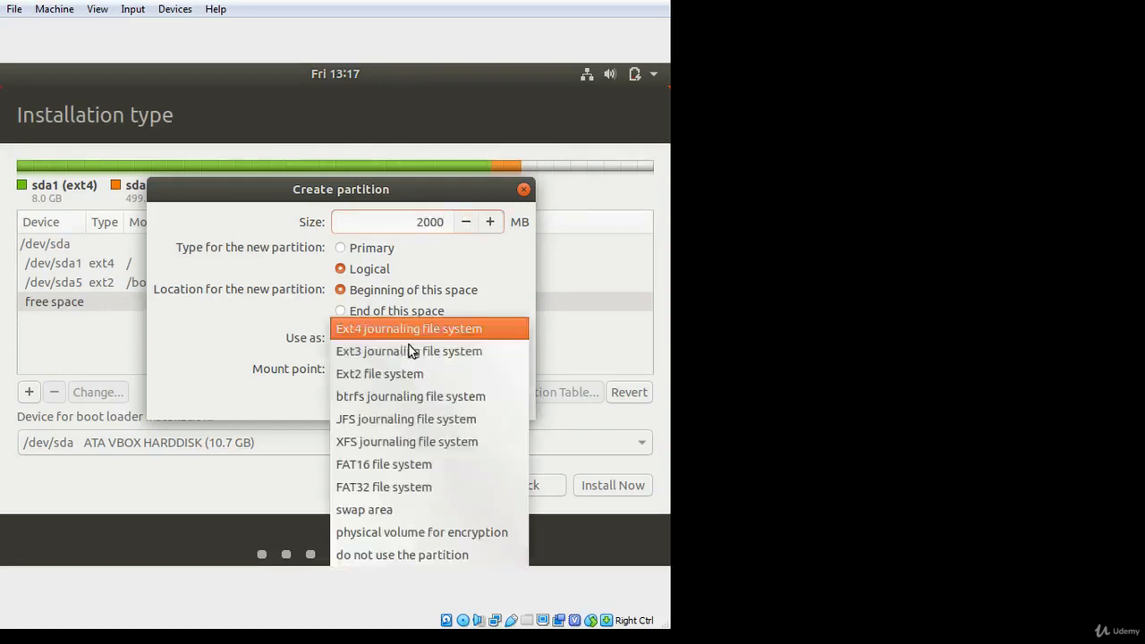
left_click(448, 511)
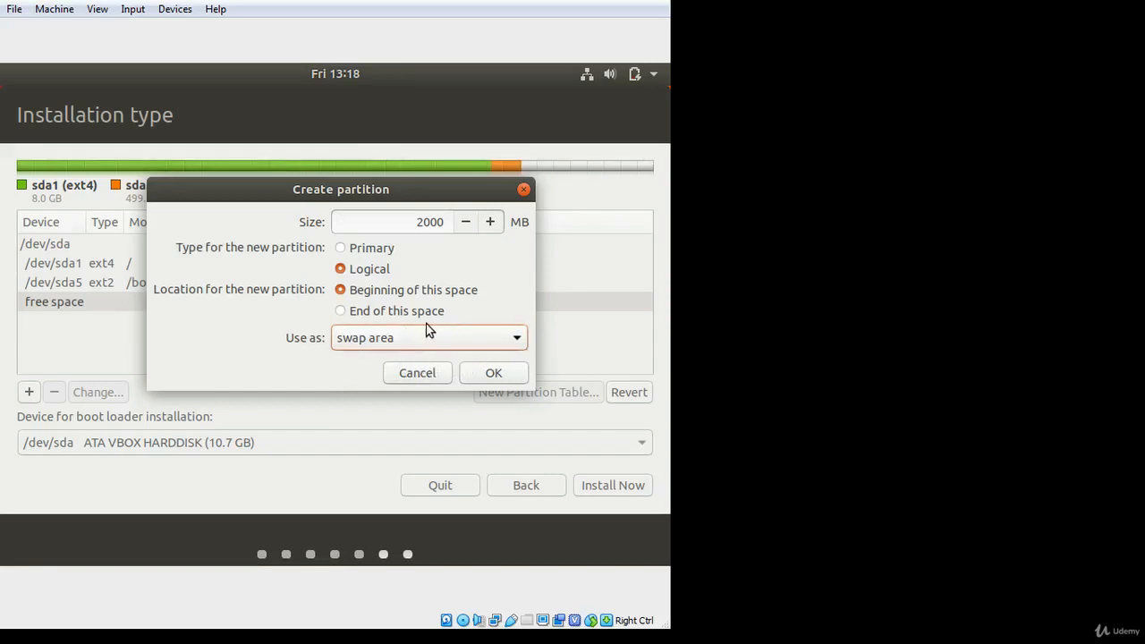
left_click(483, 374)
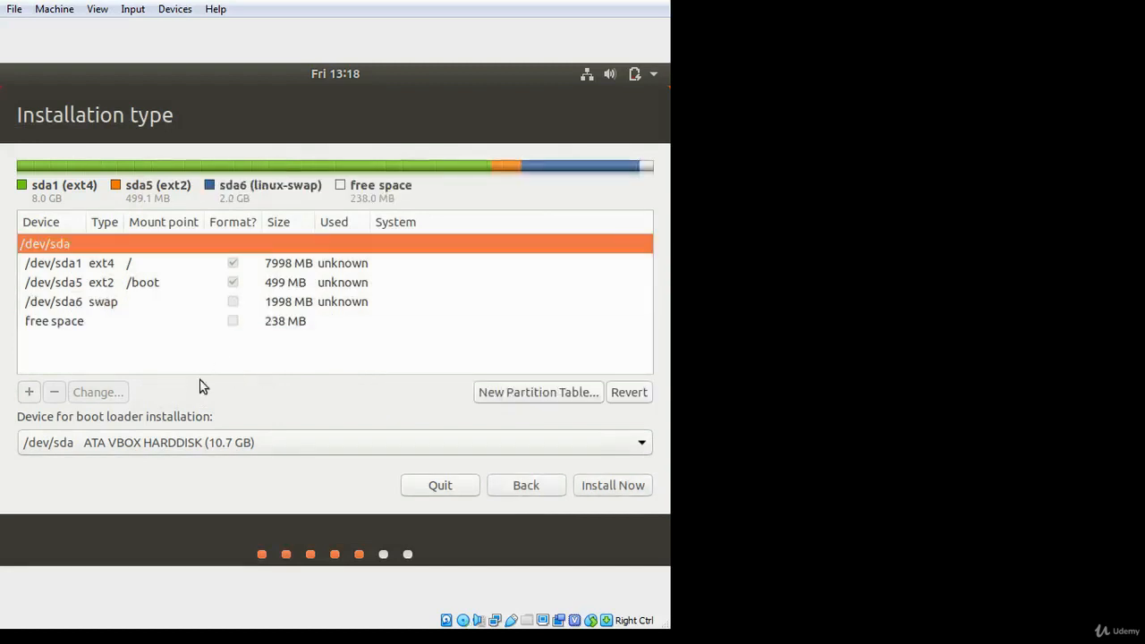
Review the root, /boot and swap partitions in the partition table, comparing their types, mount points and sizes.
left_click(101, 306)
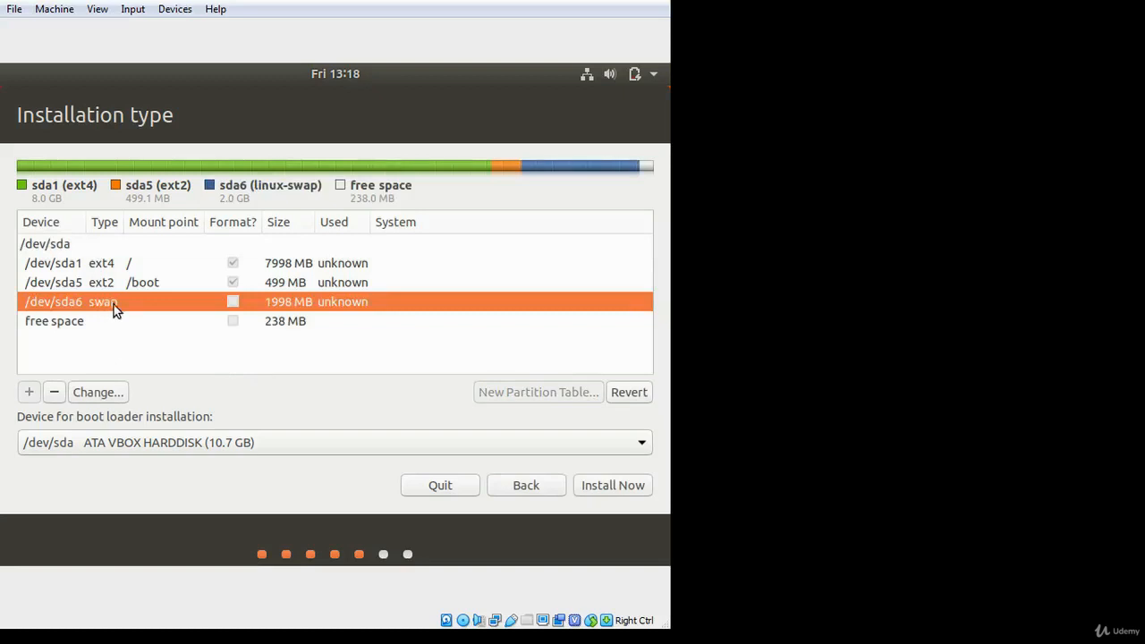
left_click(147, 253)
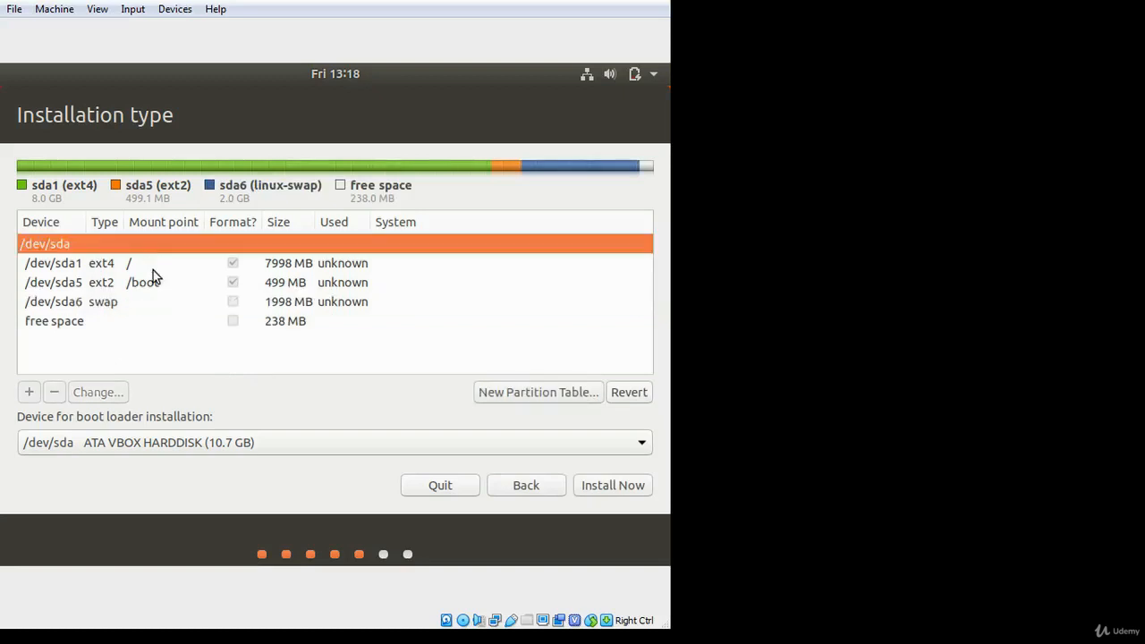
left_click(140, 266)
left_click(154, 281)
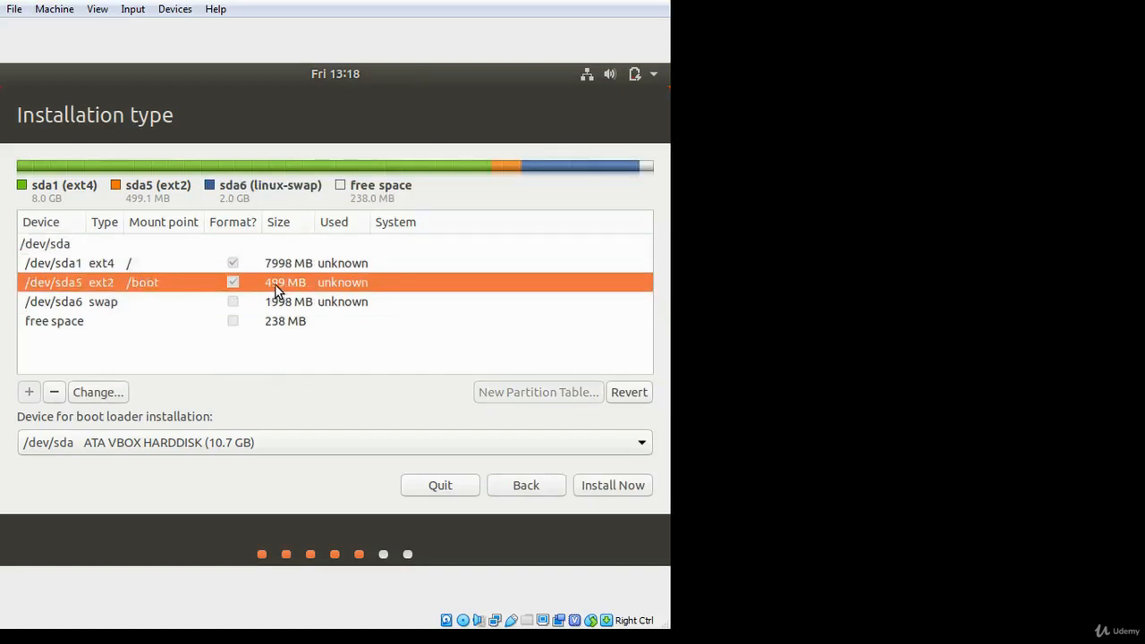
left_click(143, 266)
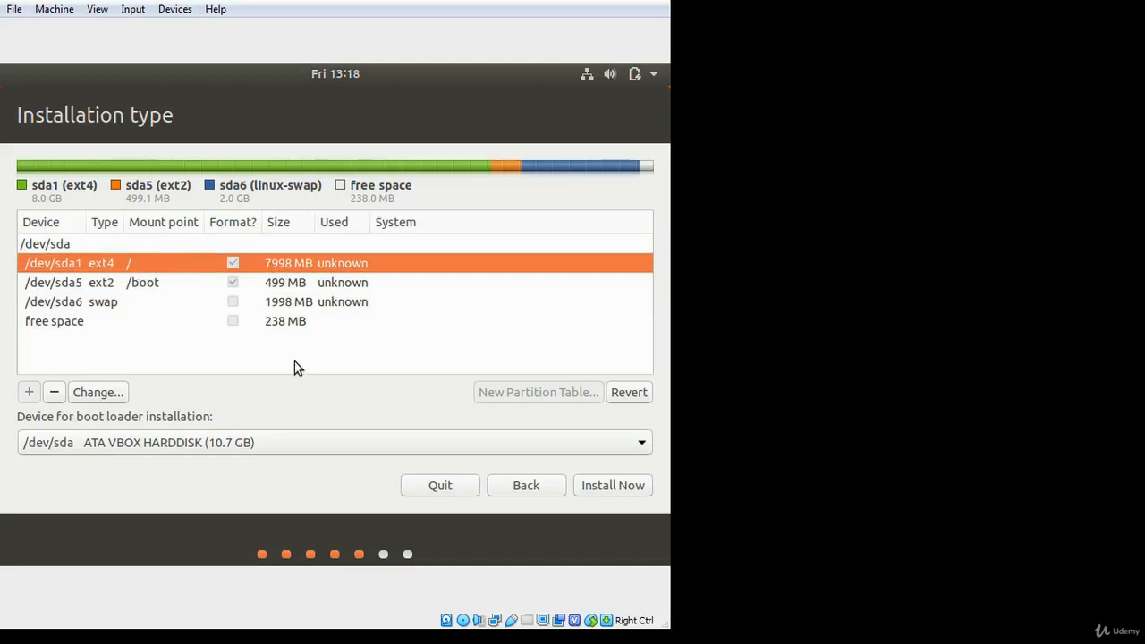
left_click(140, 299)
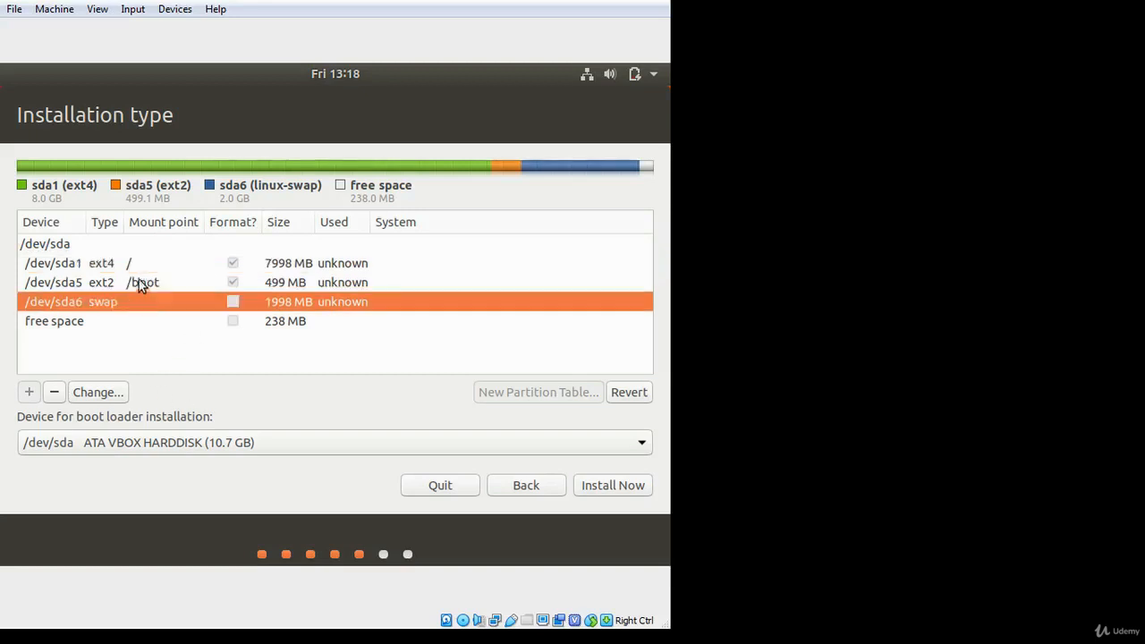
left_click(143, 264)
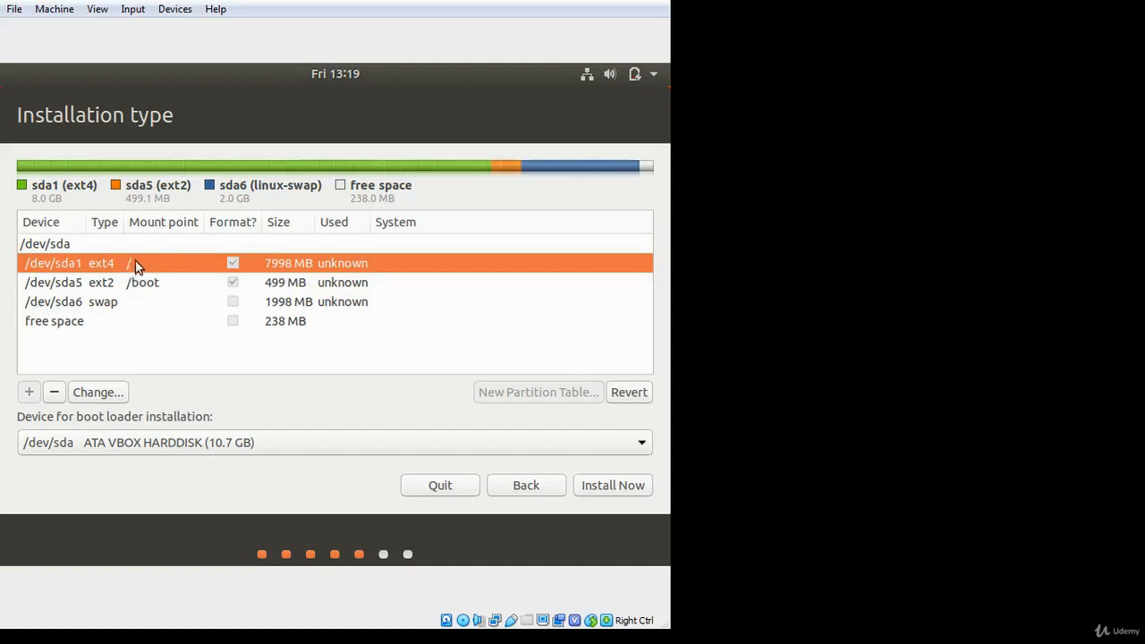
left_click(148, 285)
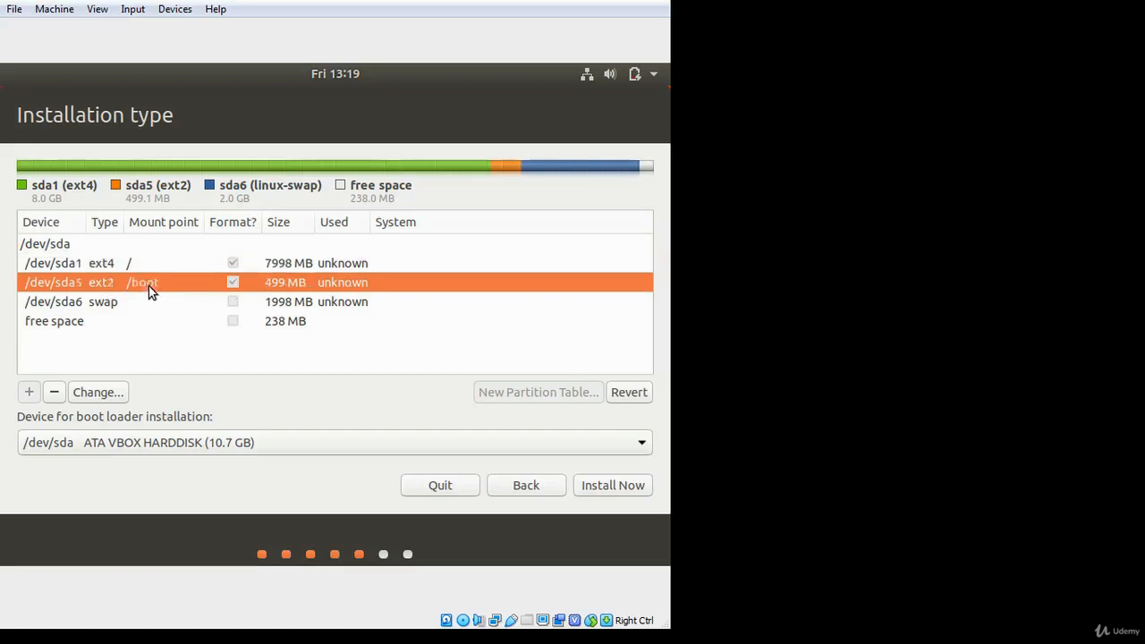
left_click(132, 308)
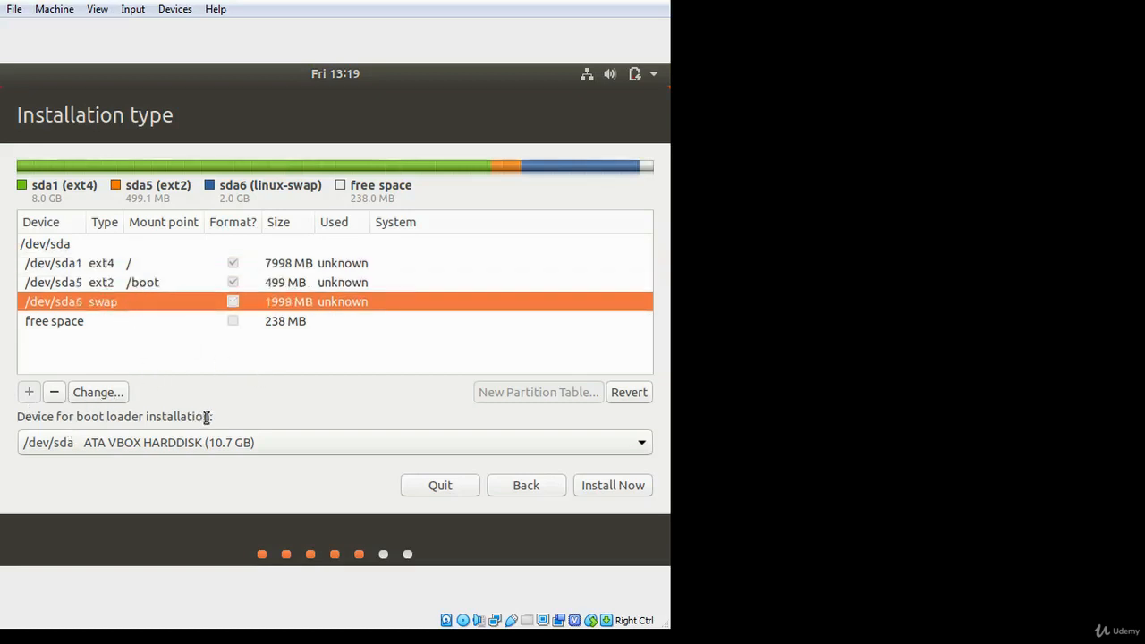
Examine the boot loader installation setting and its available devices in relation to the /boot partition, without changing the selection.
left_click_drag(211, 417, 16, 417)
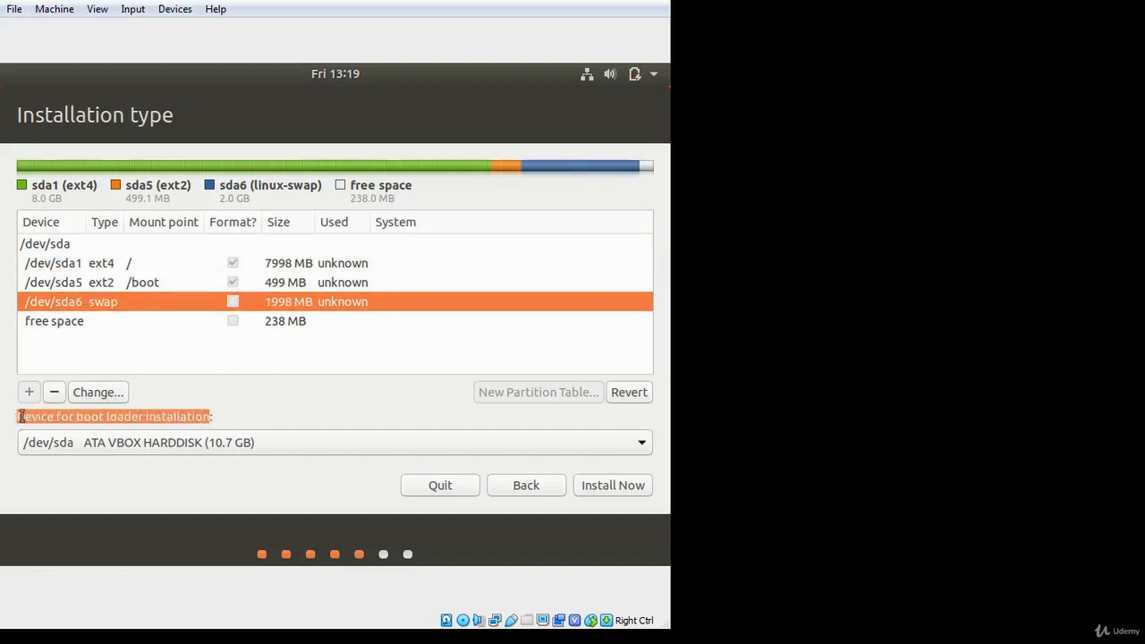
left_click(74, 417)
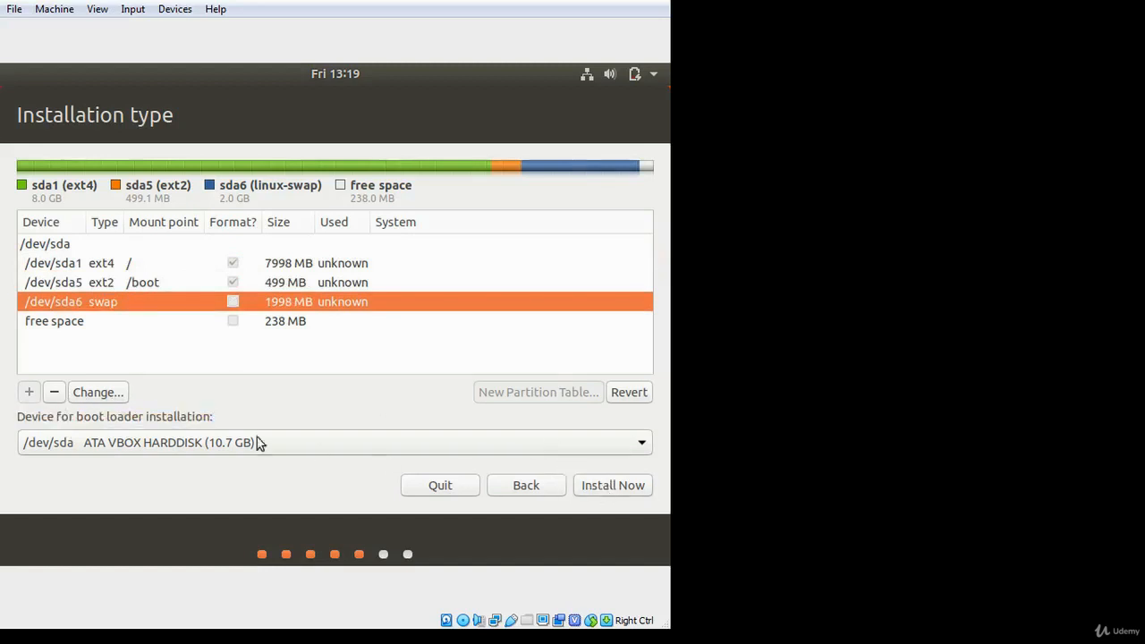
left_click_drag(220, 418, 25, 417)
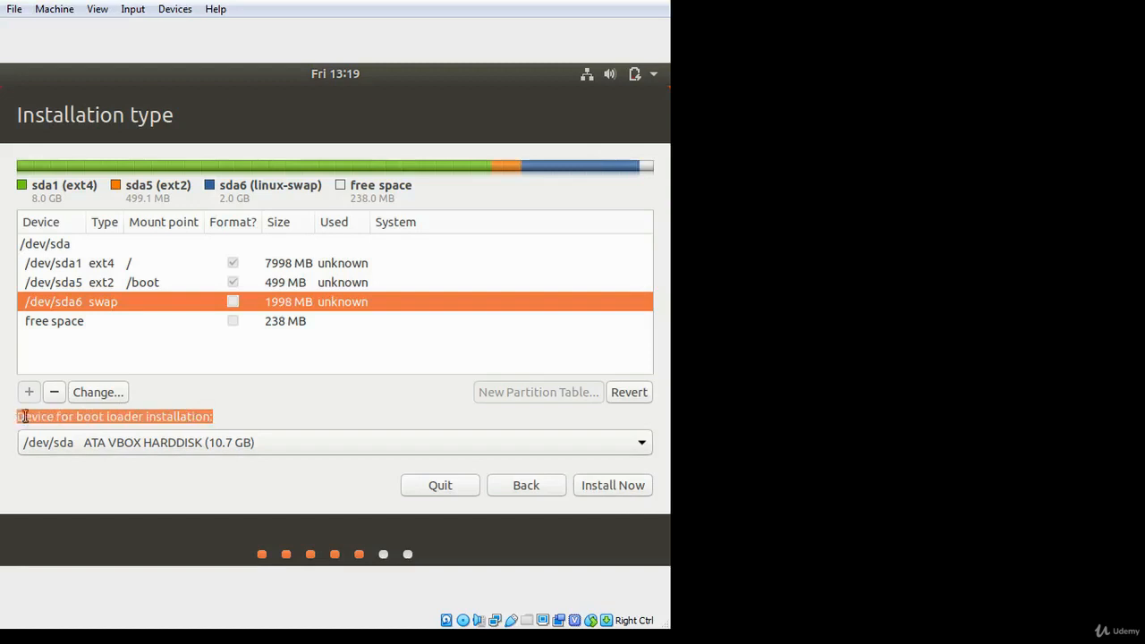
left_click(87, 414)
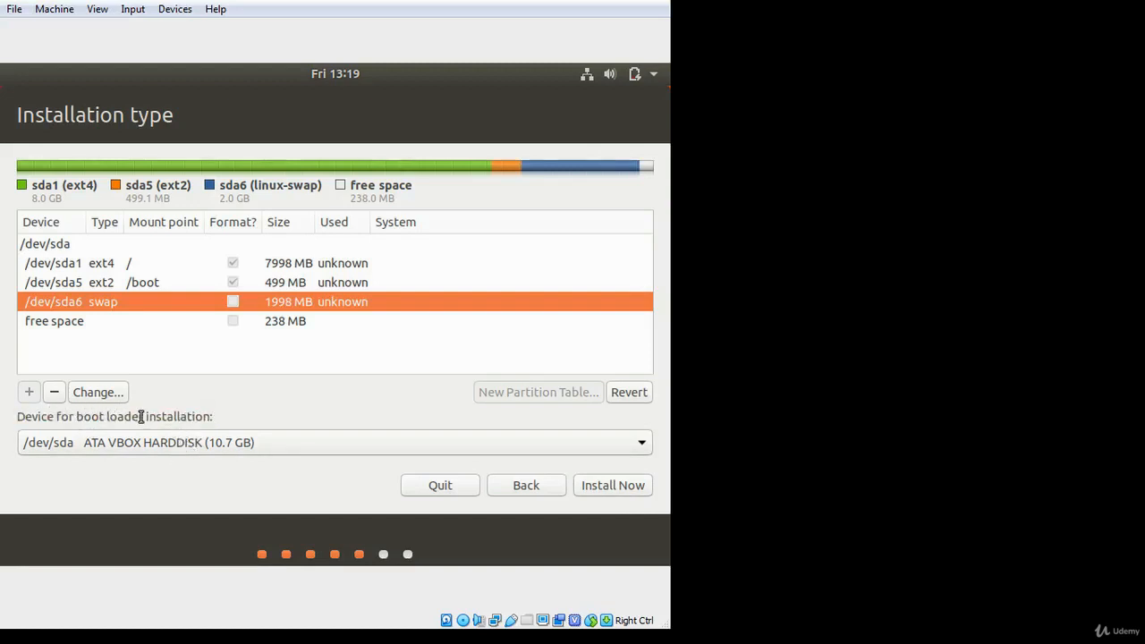
left_click_drag(143, 416, 77, 418)
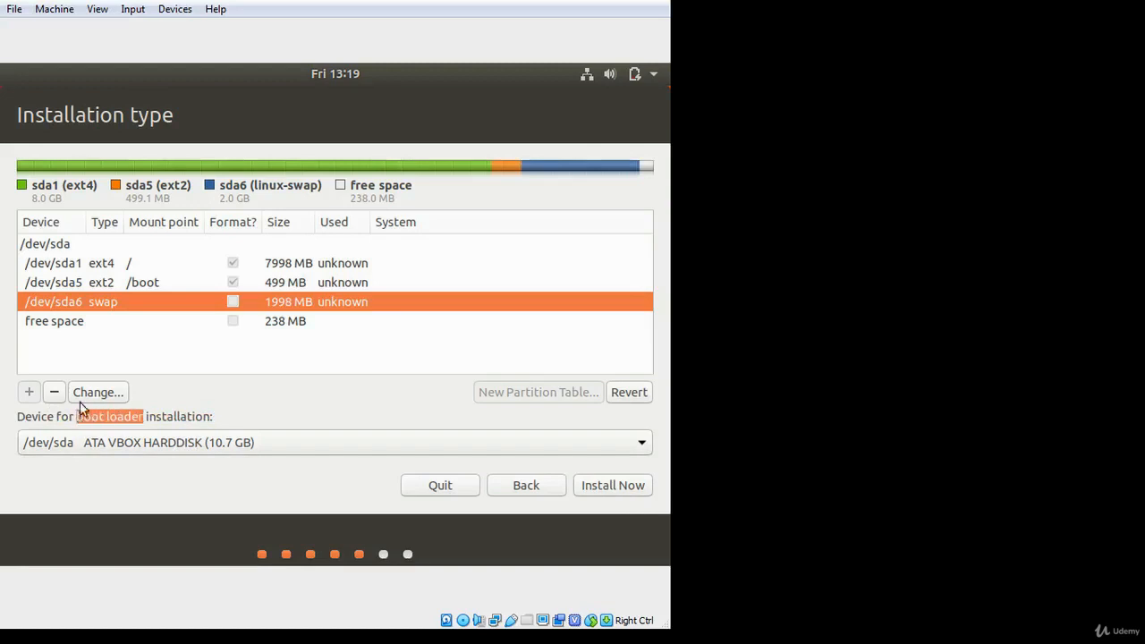
left_click(143, 285)
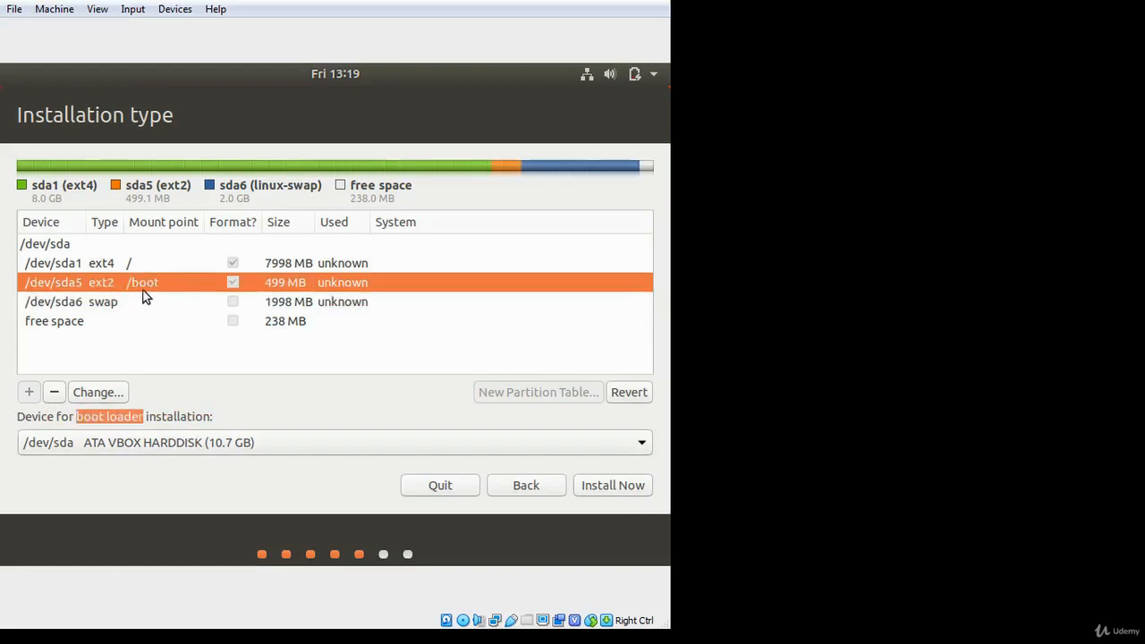
left_click(155, 419)
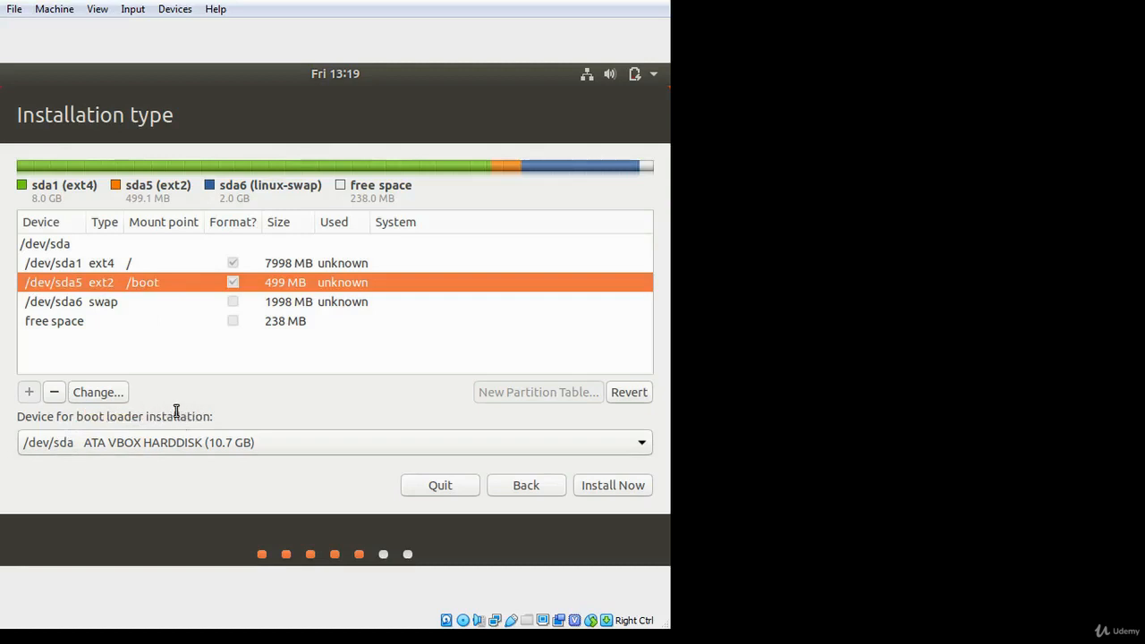
left_click(145, 448)
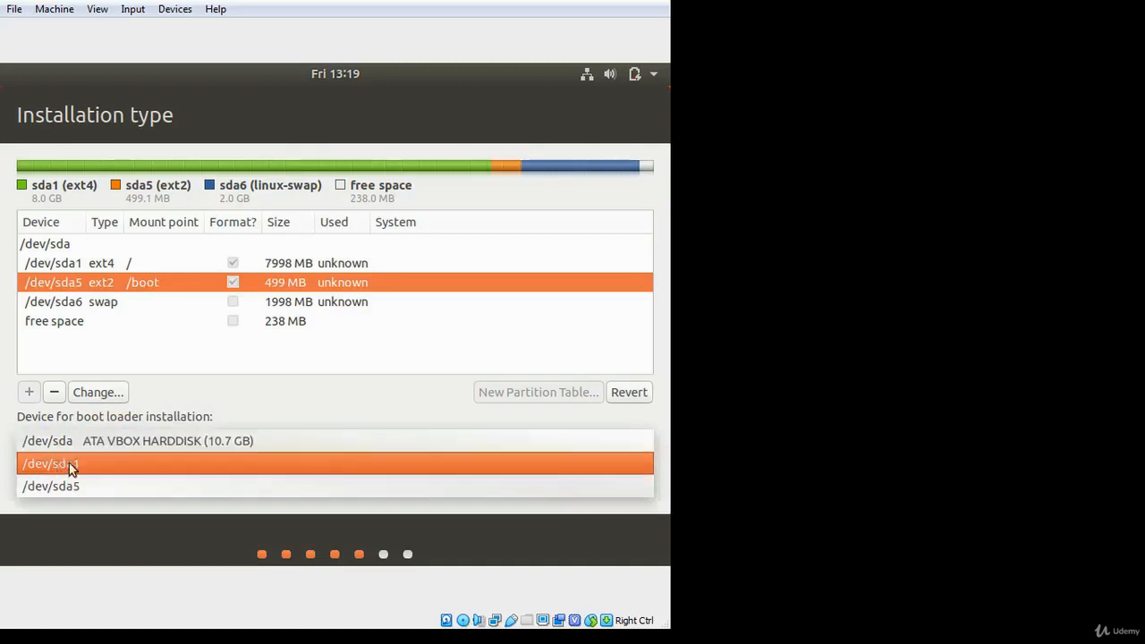
left_click(213, 416)
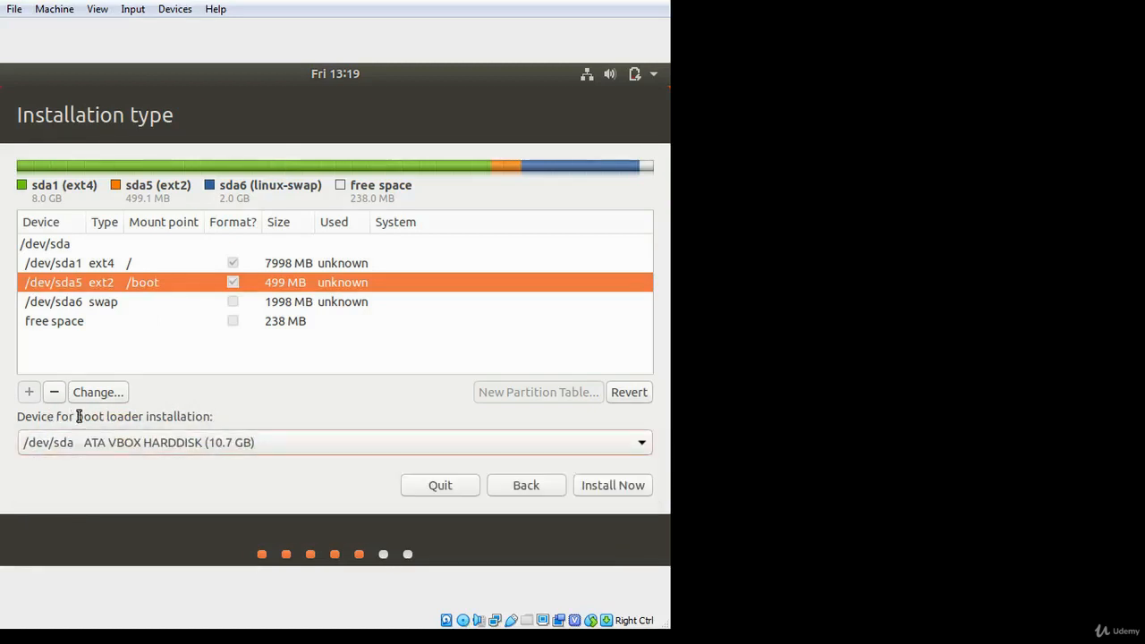
Compare the boot loader device choices /dev/sda, /dev/sda1 and /dev/sda5 with the partition table, keeping /dev/sda selected.
left_click_drag(77, 416, 141, 418)
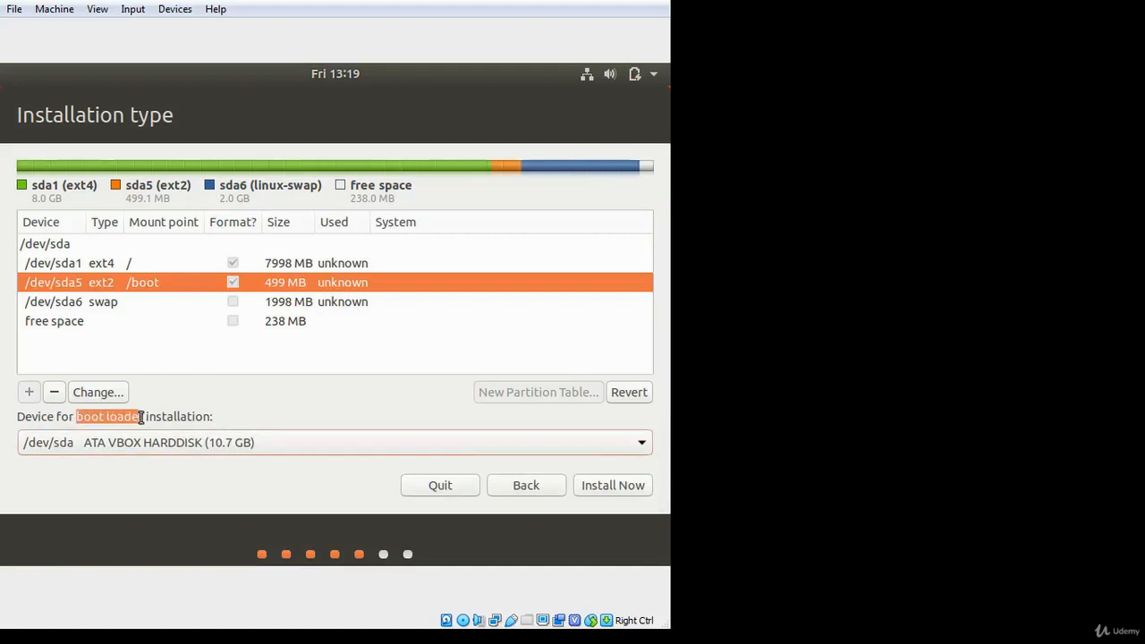
left_click(177, 416)
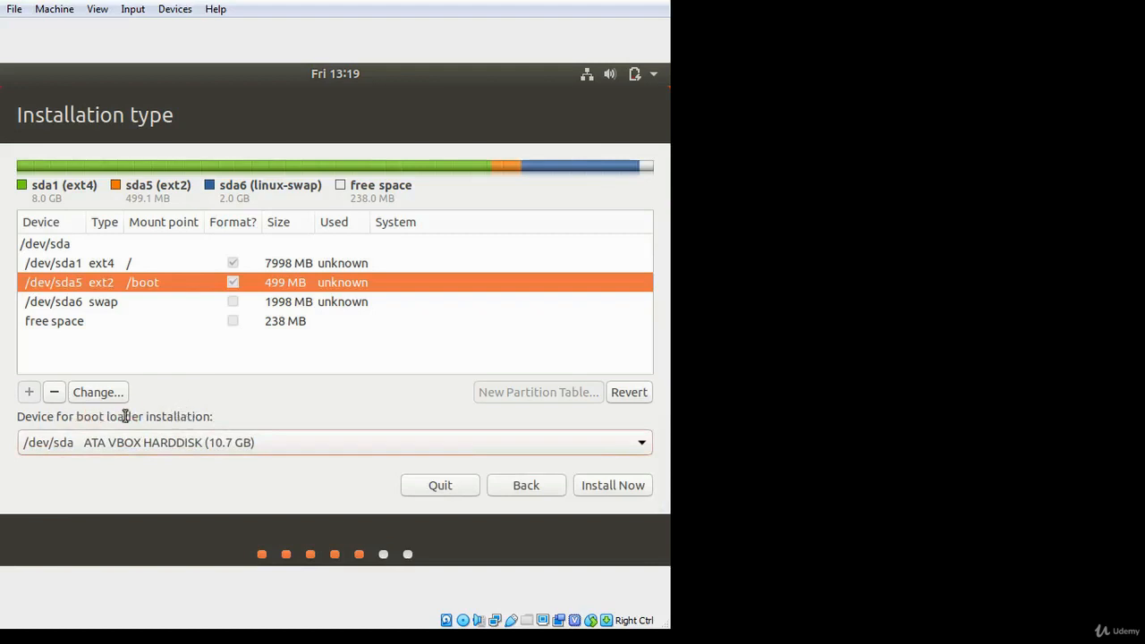
left_click(130, 447)
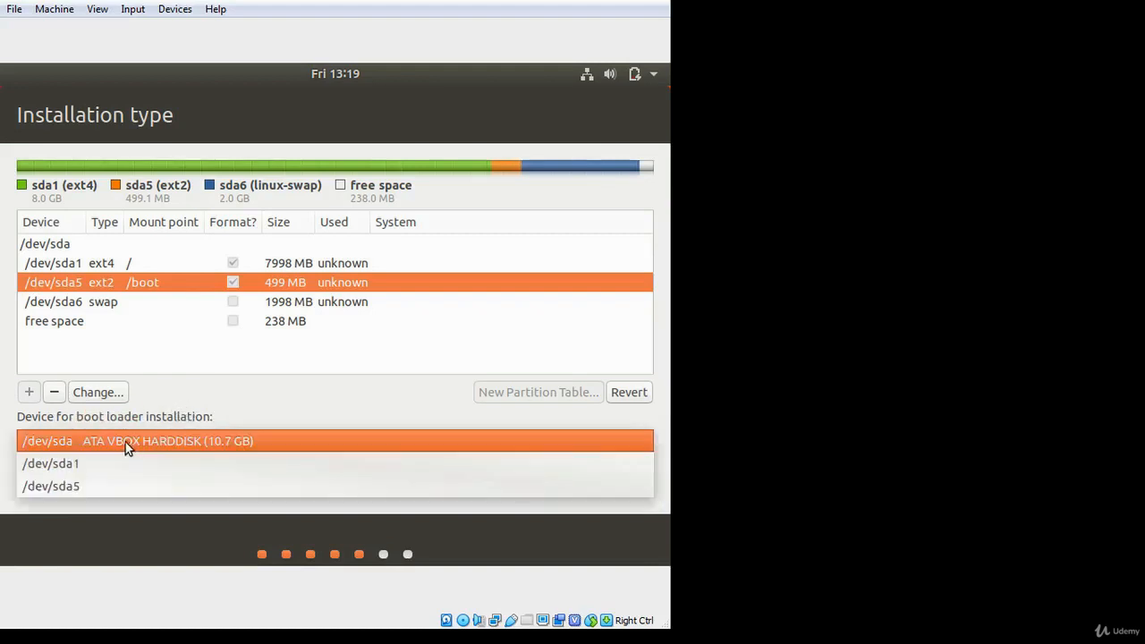
left_click(154, 414)
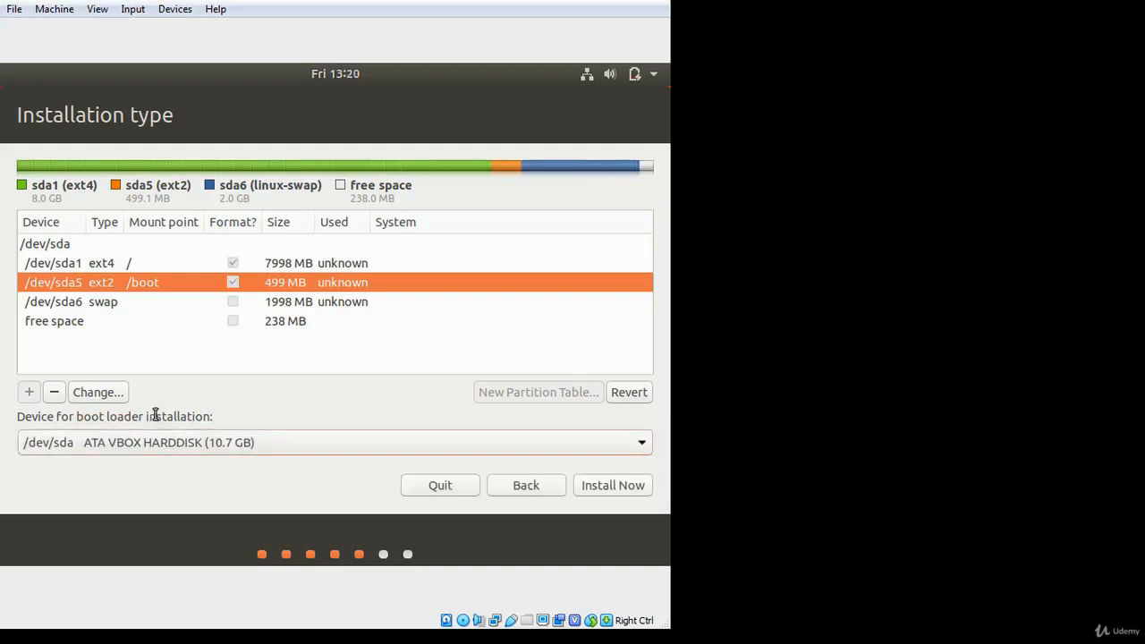
left_click(156, 442)
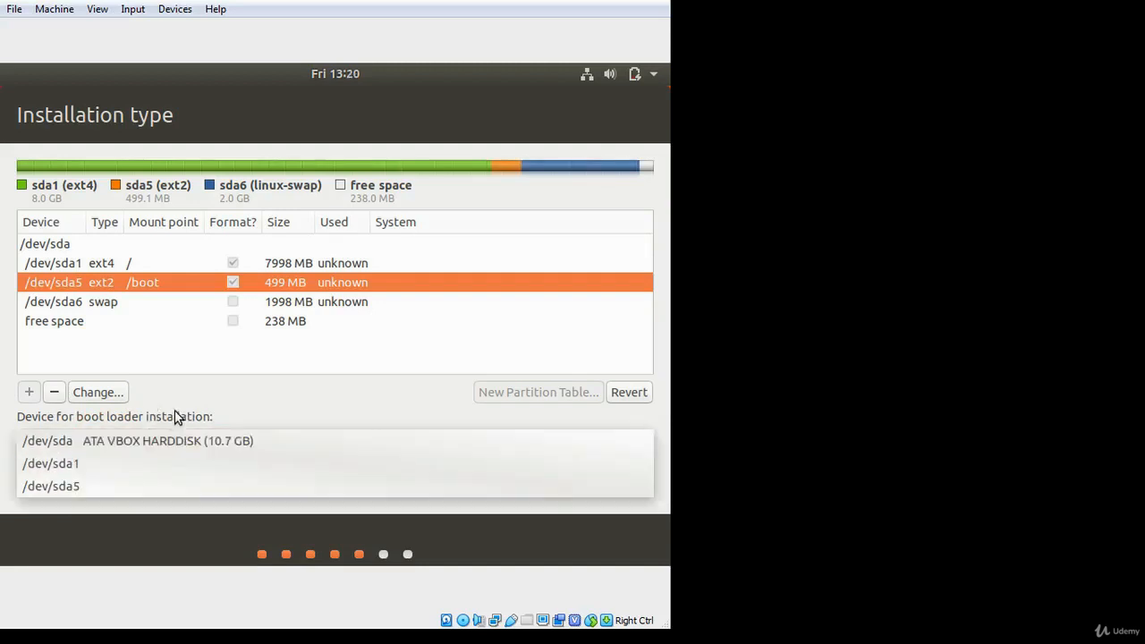
left_click(175, 417)
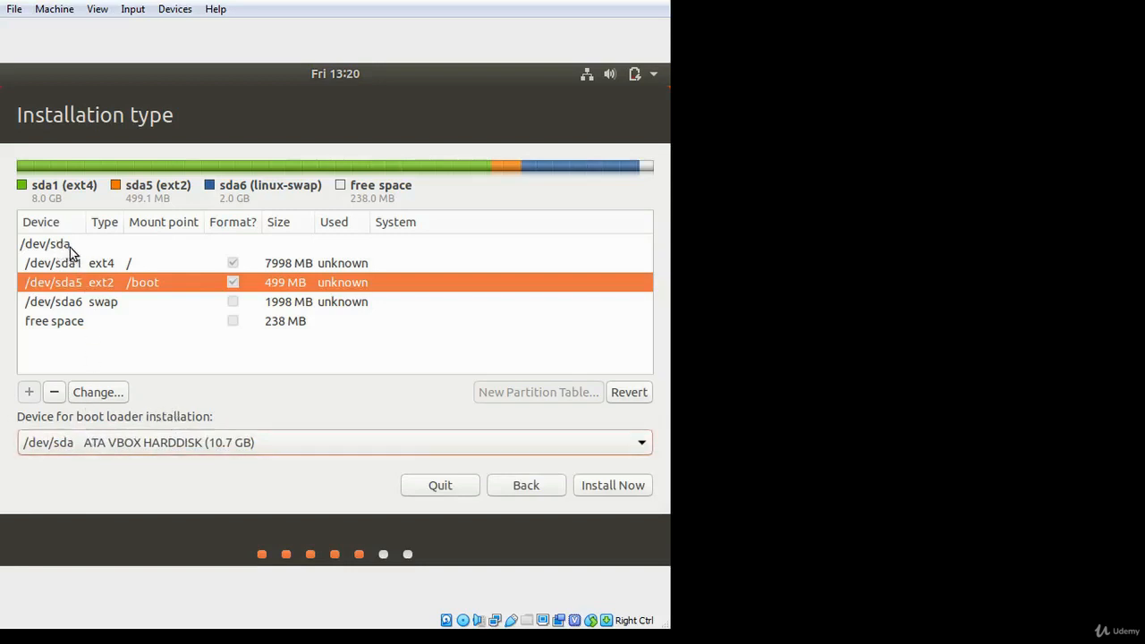
left_click(104, 445)
left_click(106, 447)
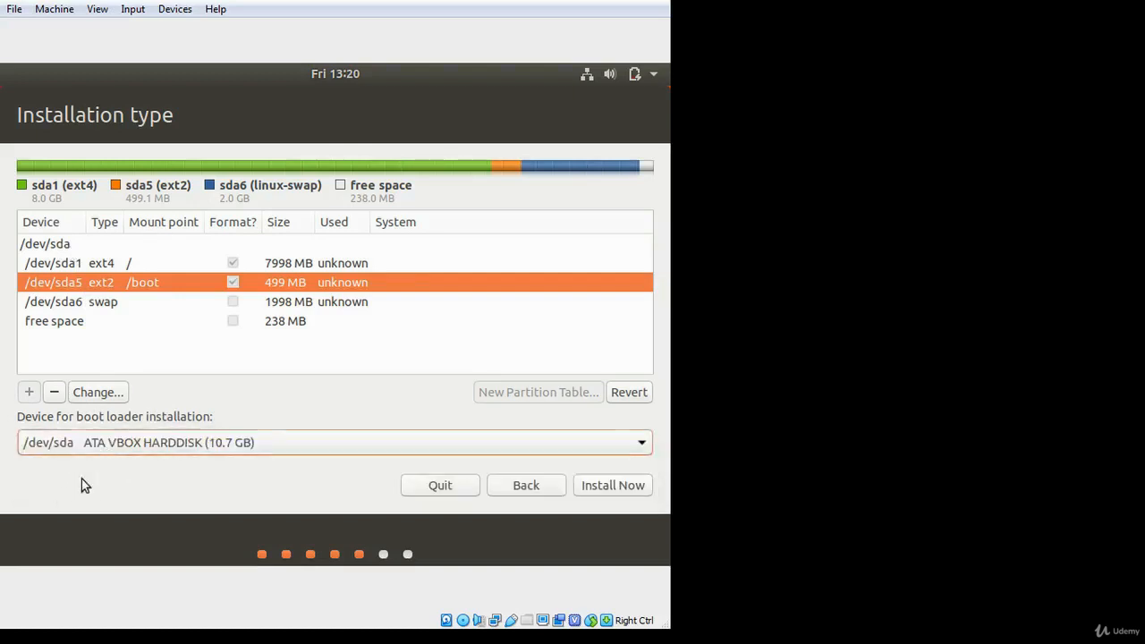
left_click(103, 445)
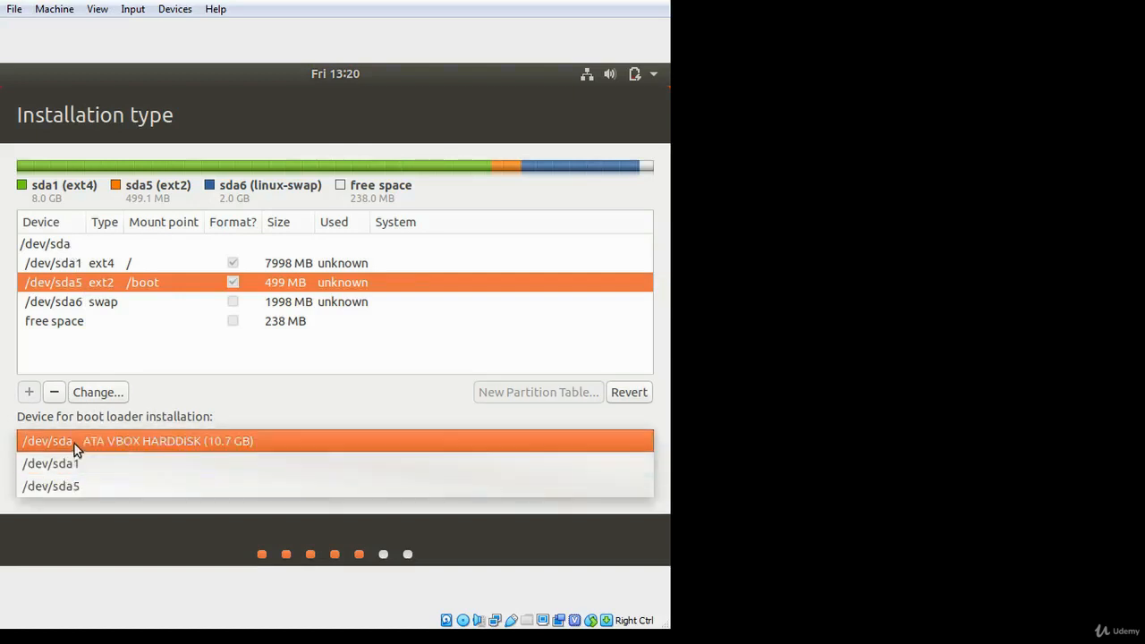
left_click(134, 445)
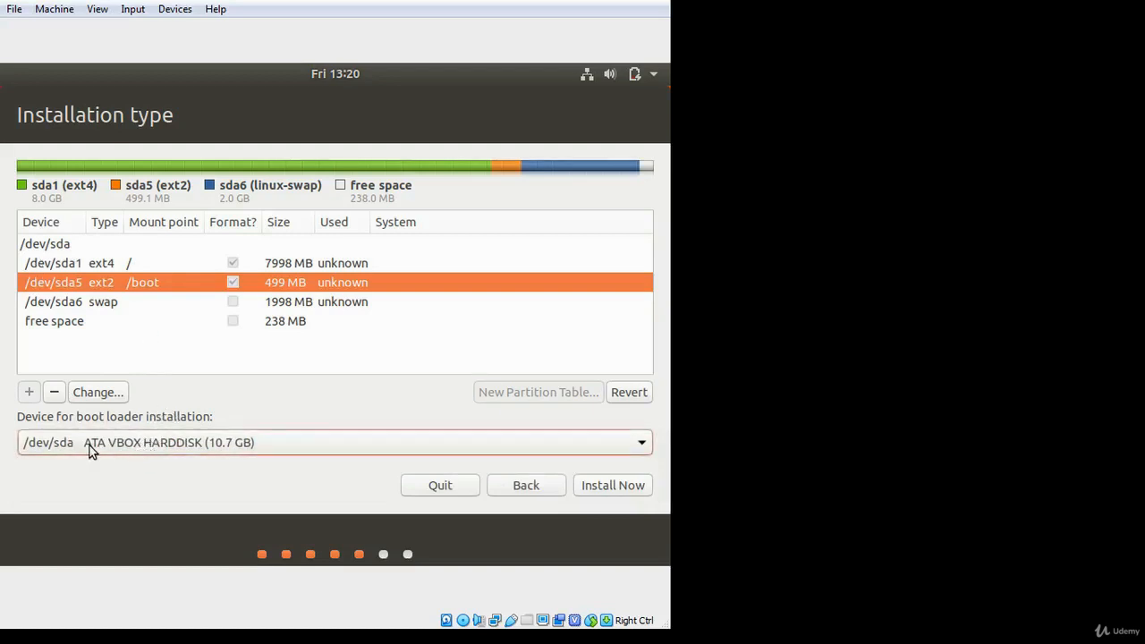
left_click(89, 446)
left_click(165, 410)
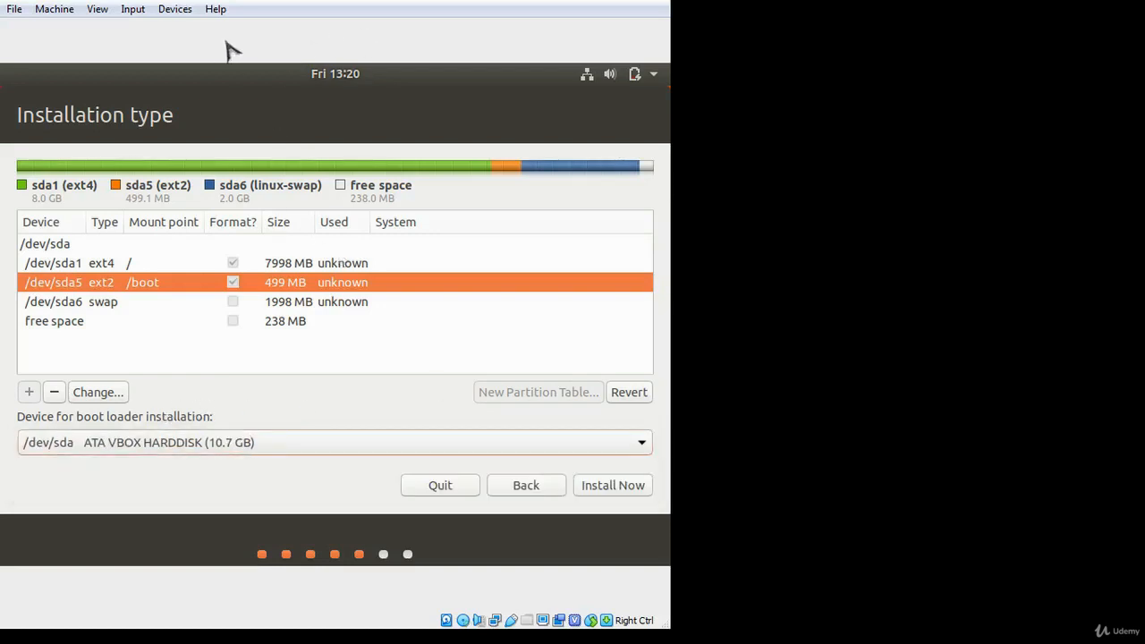
left_click(121, 447)
left_click(176, 416)
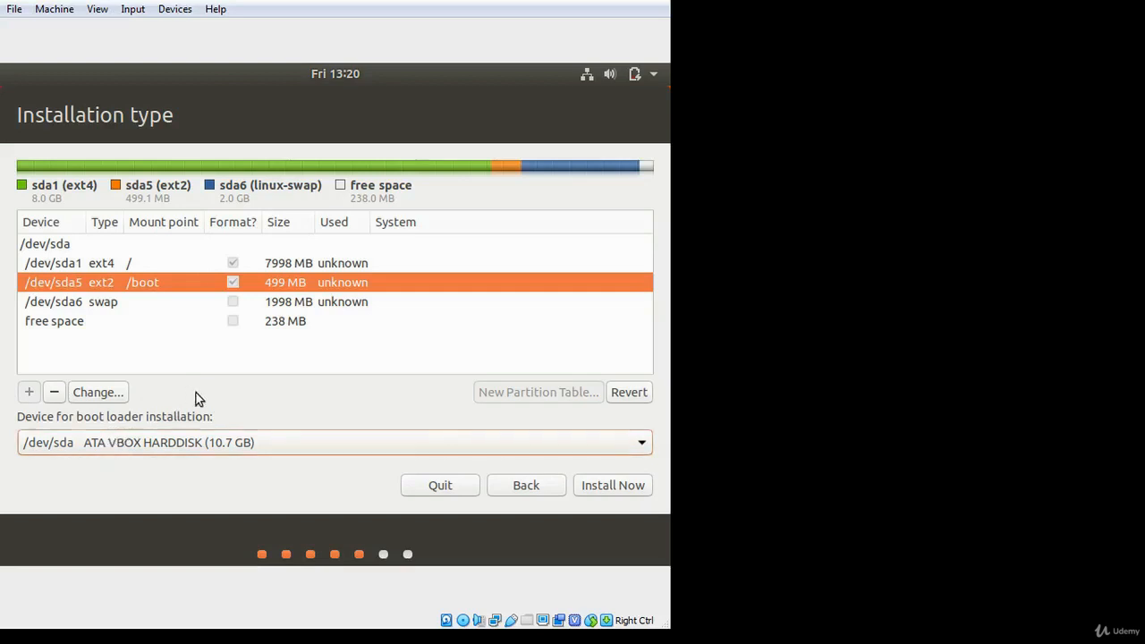
left_click(72, 446)
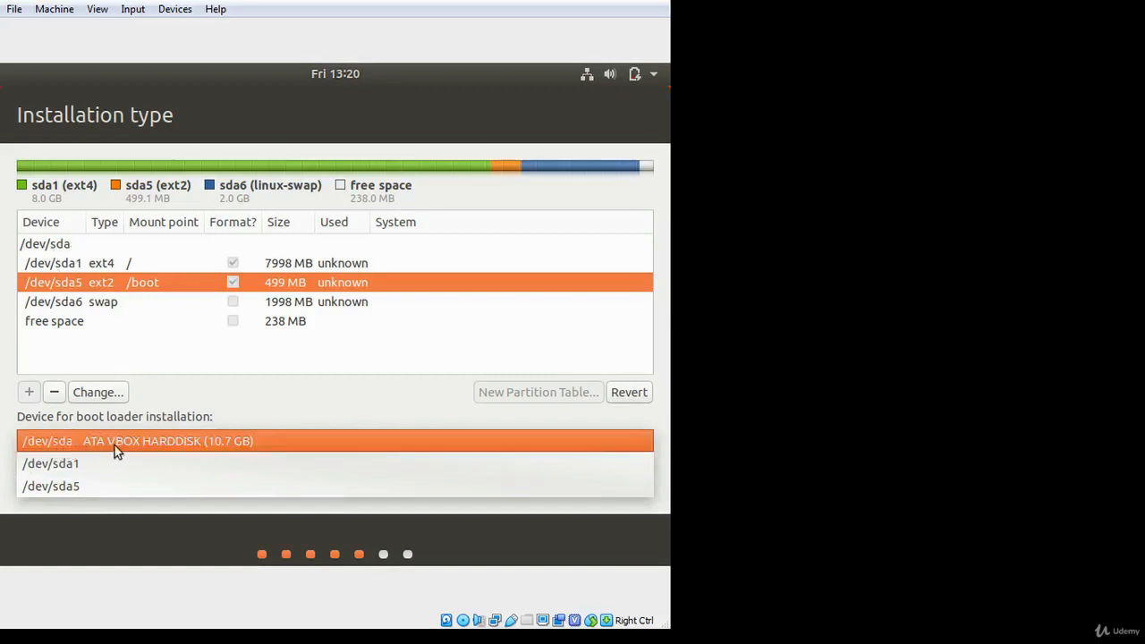
left_click(195, 417)
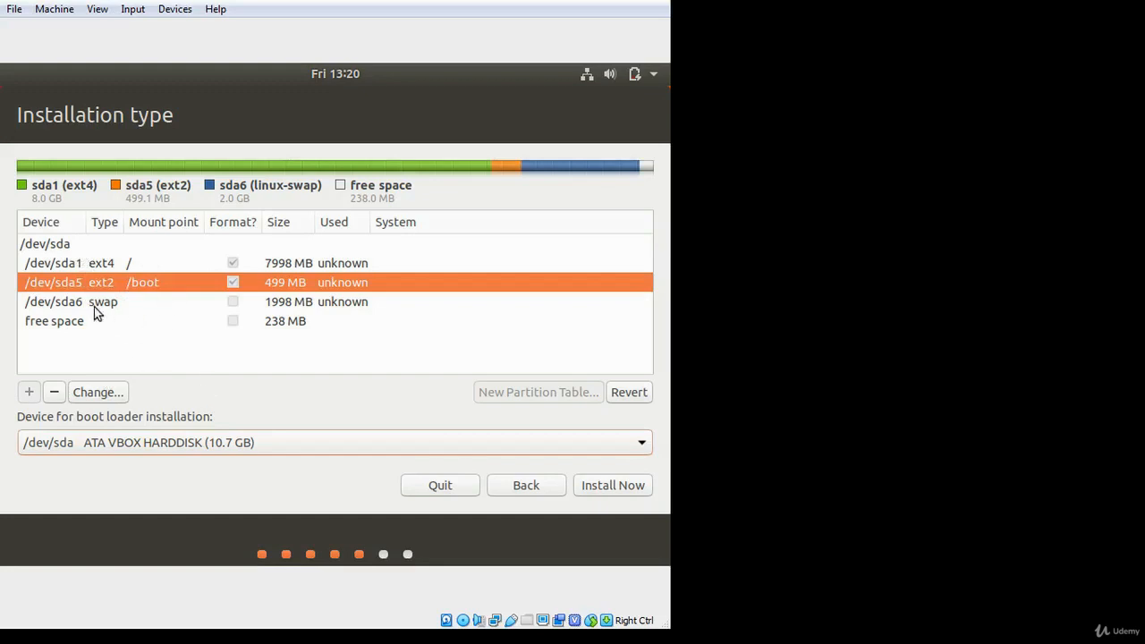
left_click(134, 446)
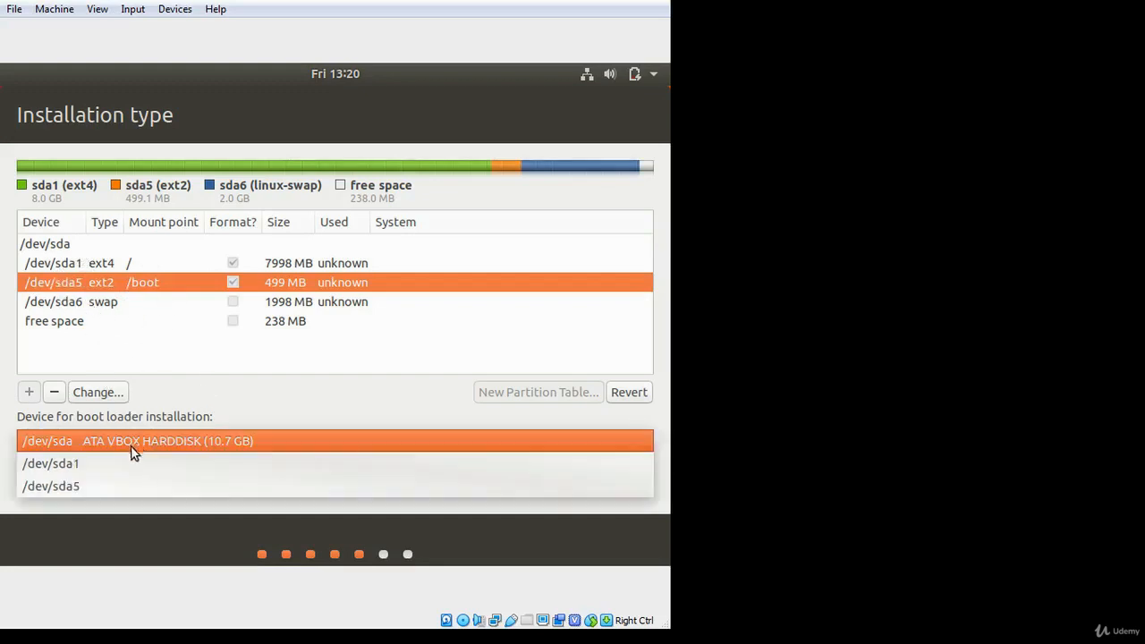
left_click(76, 444)
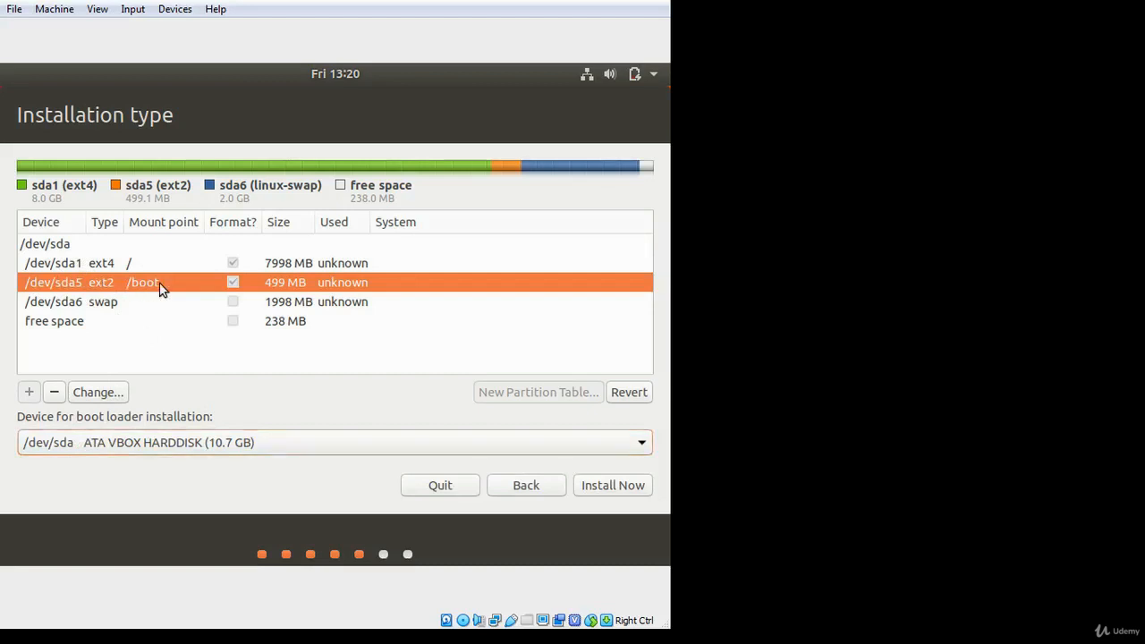
left_click(99, 443)
left_click(98, 445)
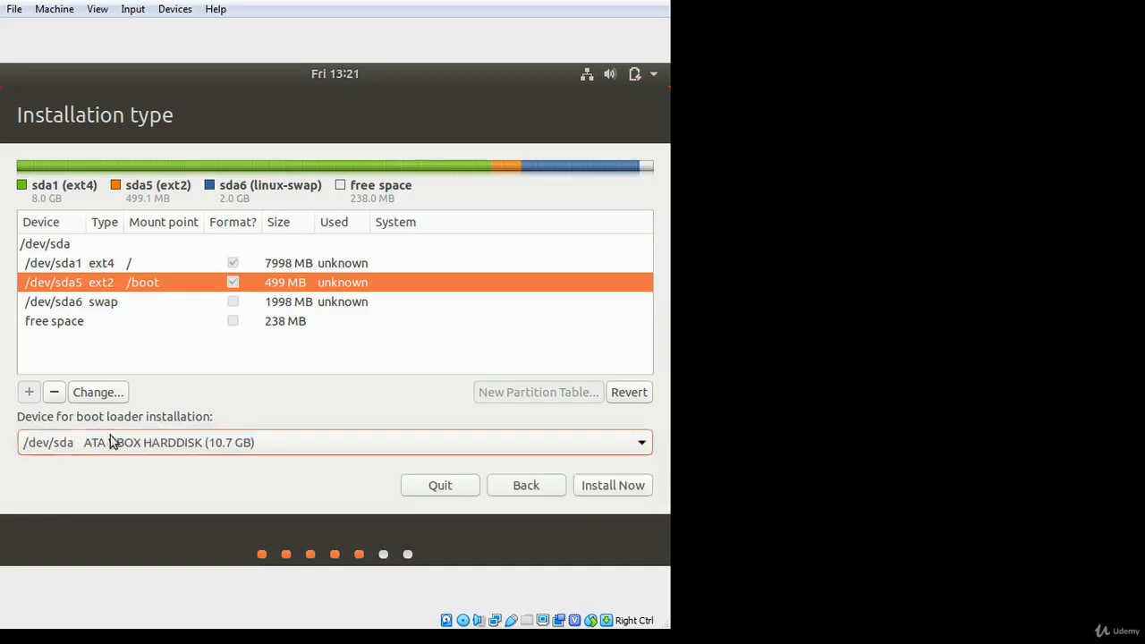
left_click(105, 438)
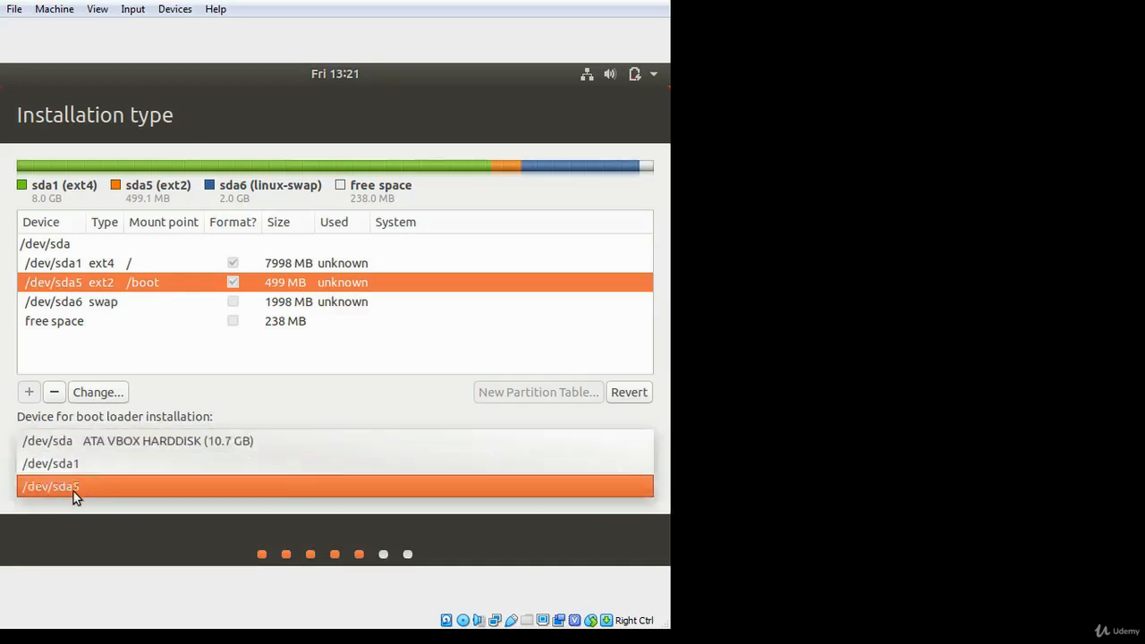
left_click(75, 442)
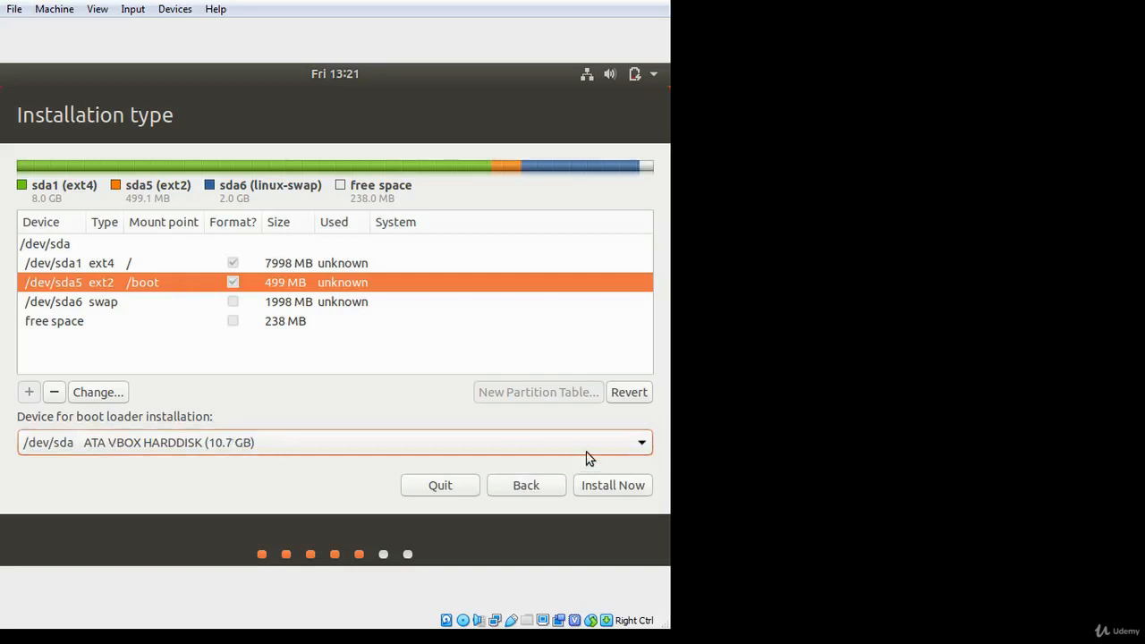
Review the pending disk changes without accepting them, and recheck the boot loader device choices, keeping /dev/sda.
left_click(608, 488)
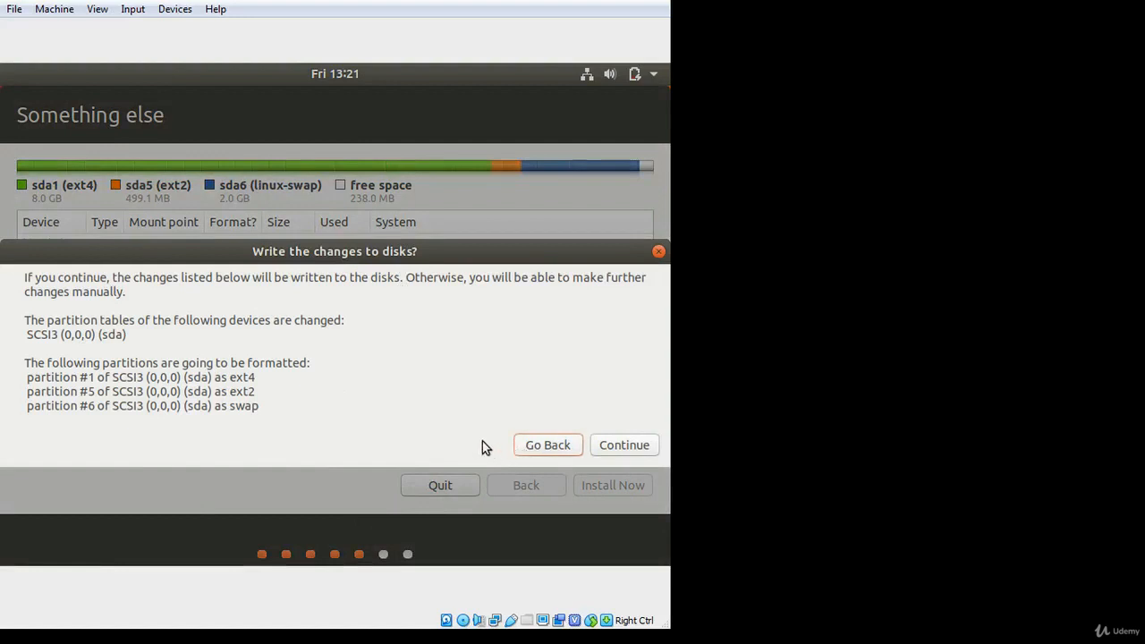
left_click(538, 445)
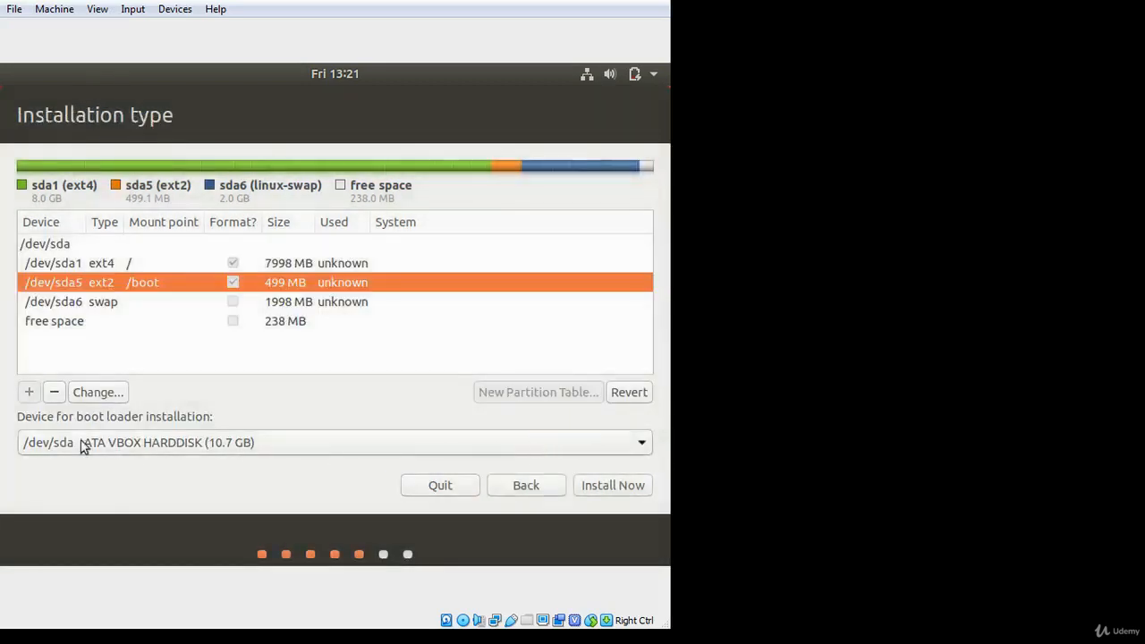
left_click(300, 450)
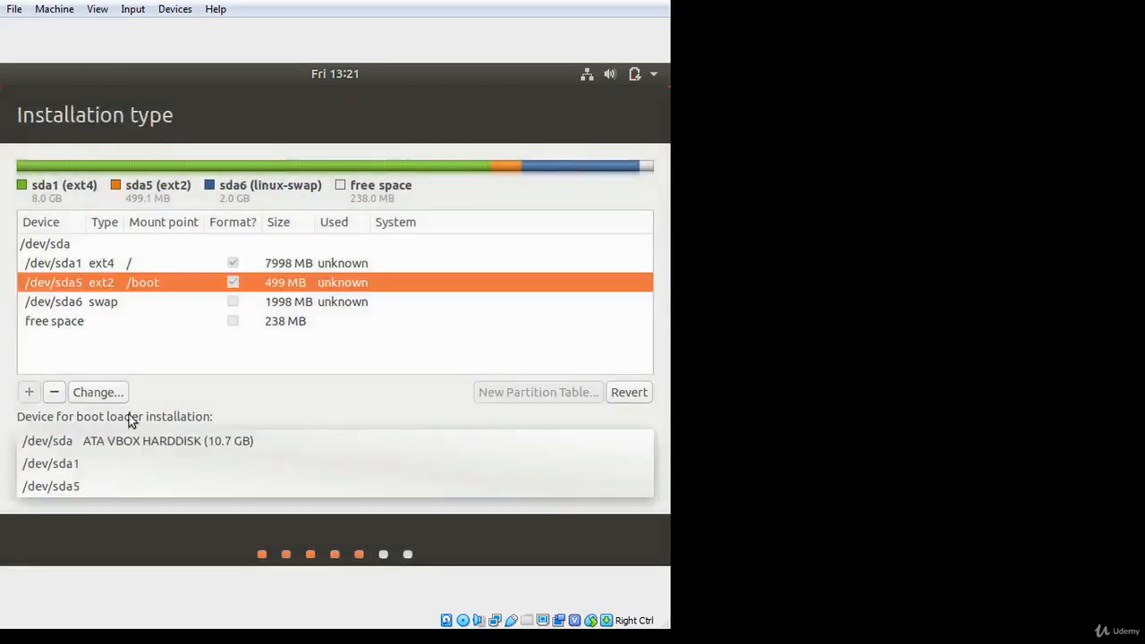
left_click(154, 413)
left_click(149, 450)
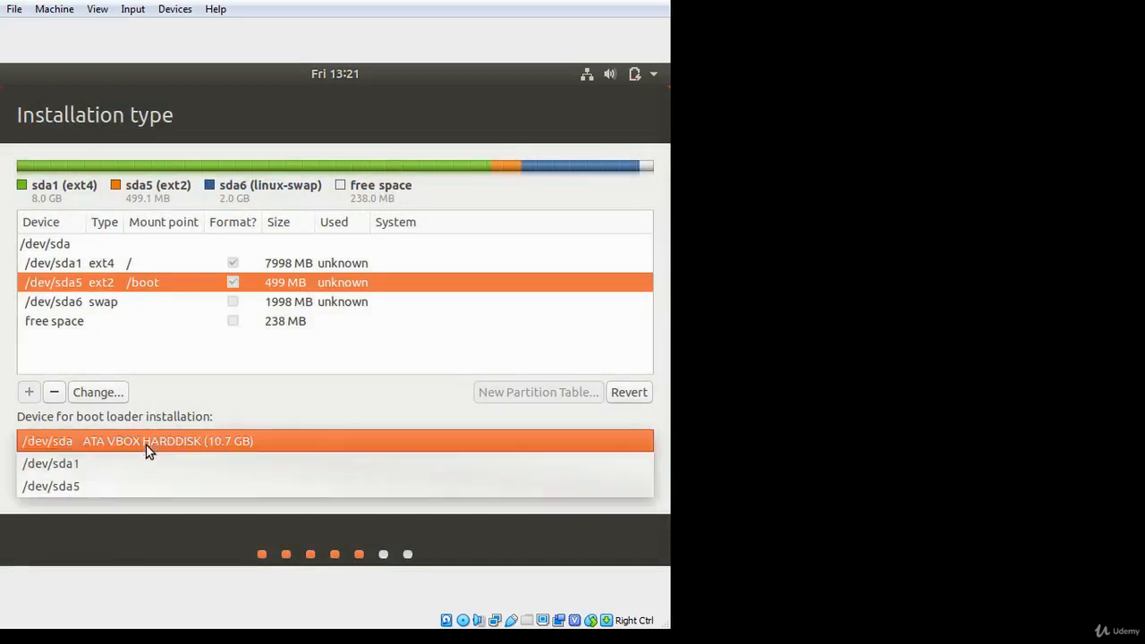
left_click(295, 409)
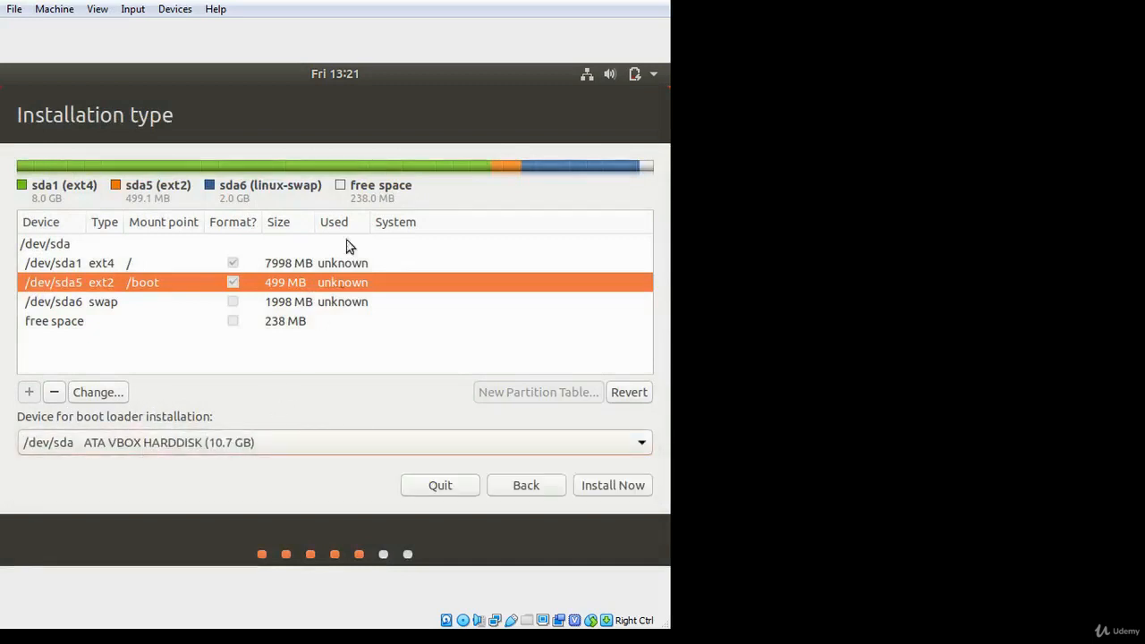
left_click(133, 443)
left_click(81, 450)
left_click(79, 450)
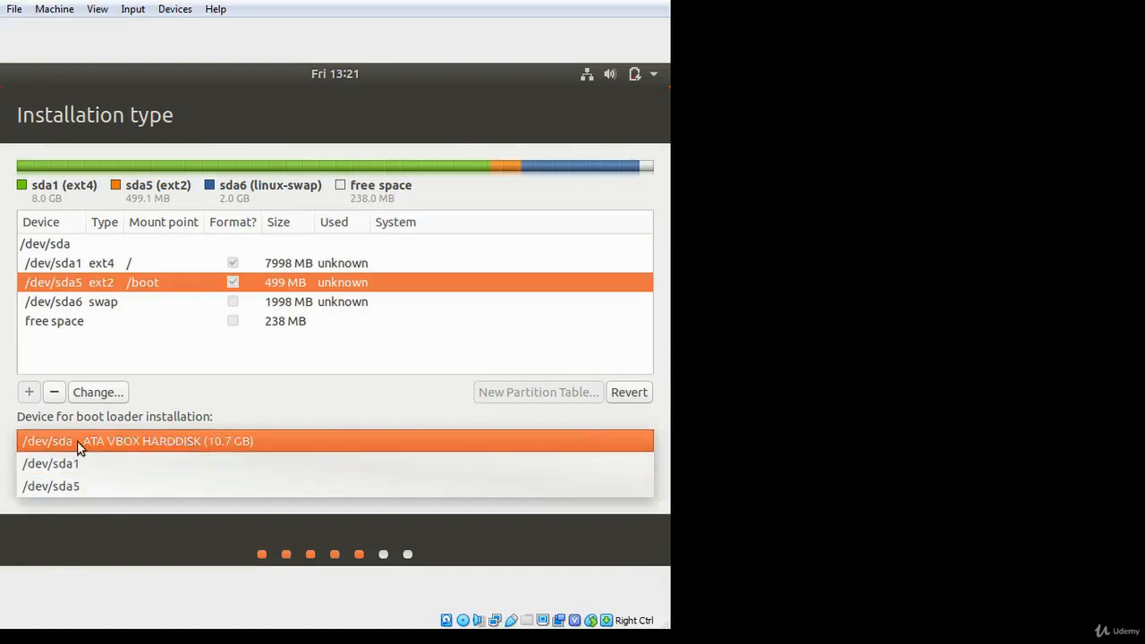
left_click(82, 445)
Start the installation by confirming the partition changes, and accept Johannesburg as the location.
left_click(614, 487)
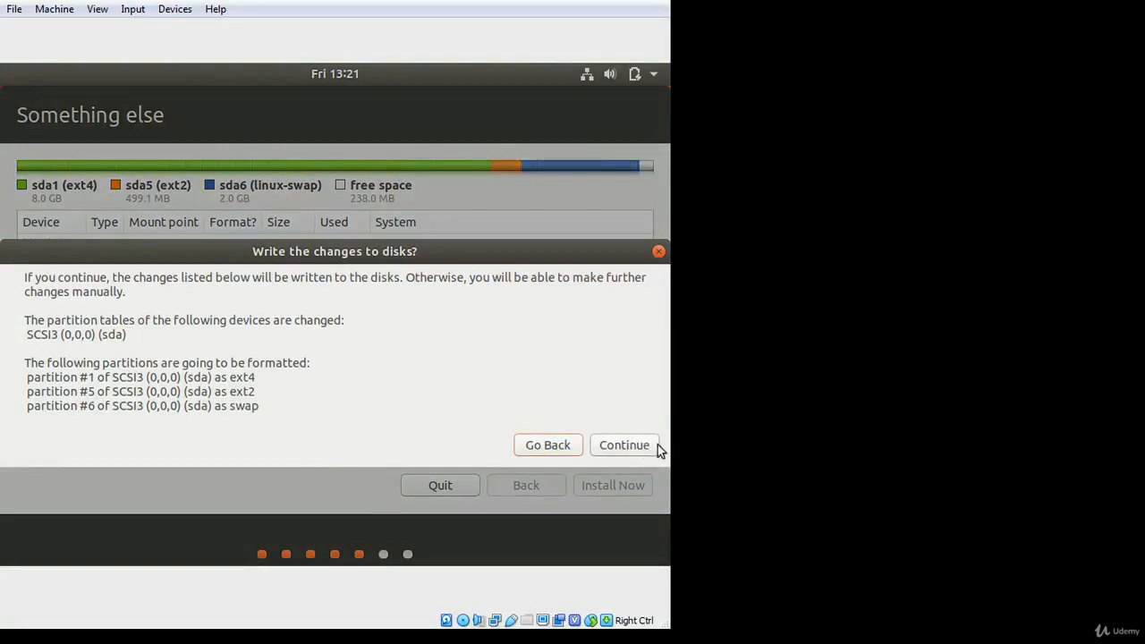
left_click(626, 445)
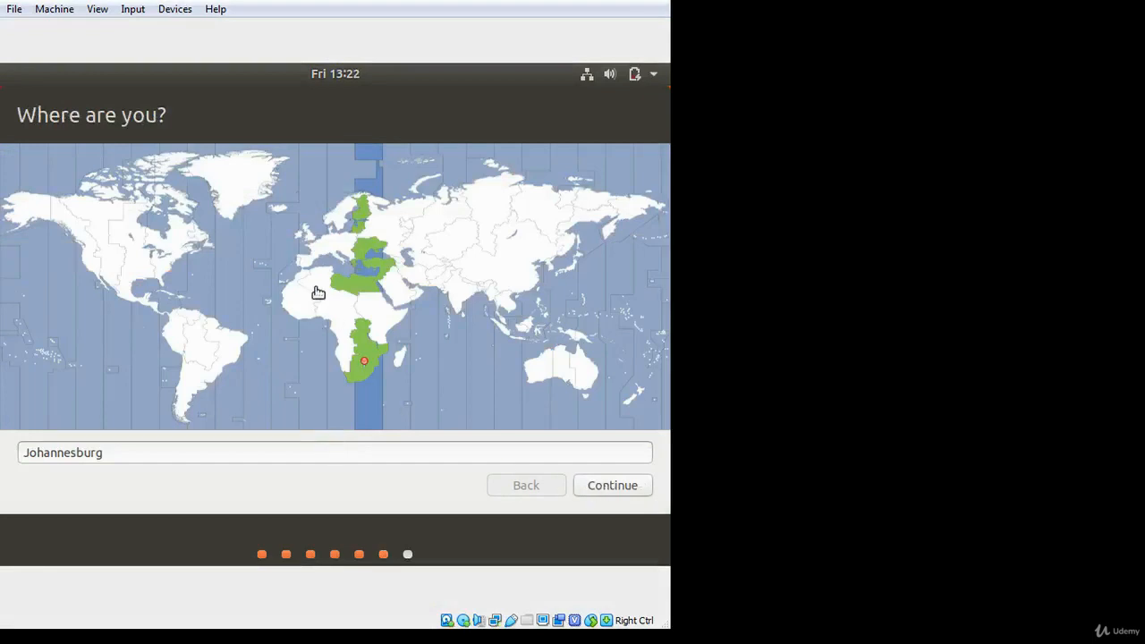
left_click(609, 487)
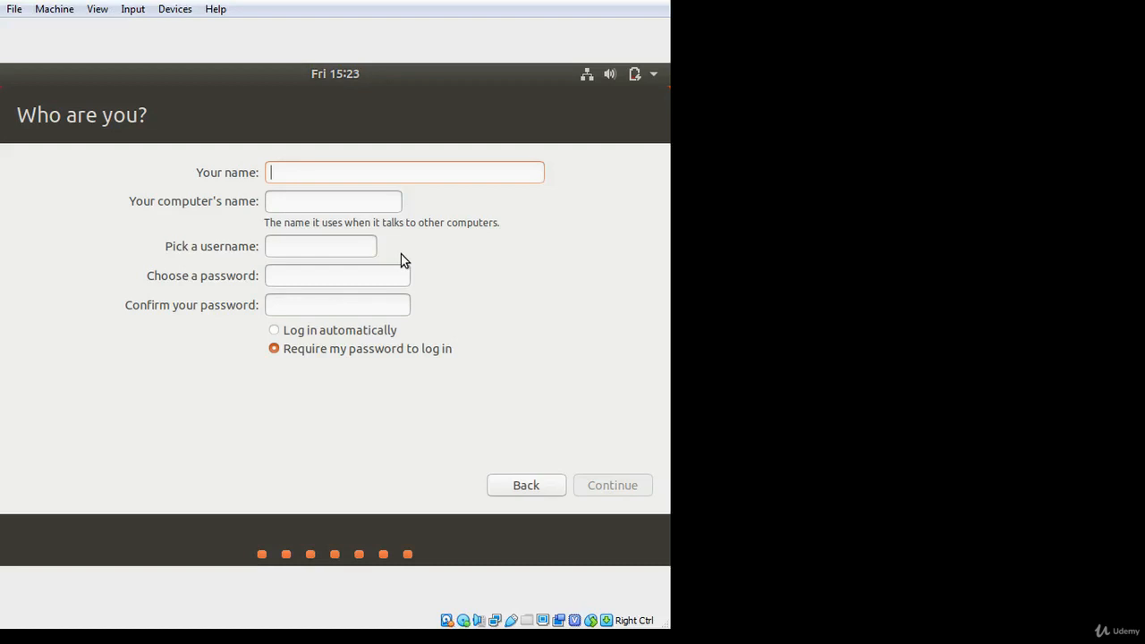
Enter ubuntu-install-student as the user's name, keeping the computer name and username suggested from it.
type("ubuntu-s")
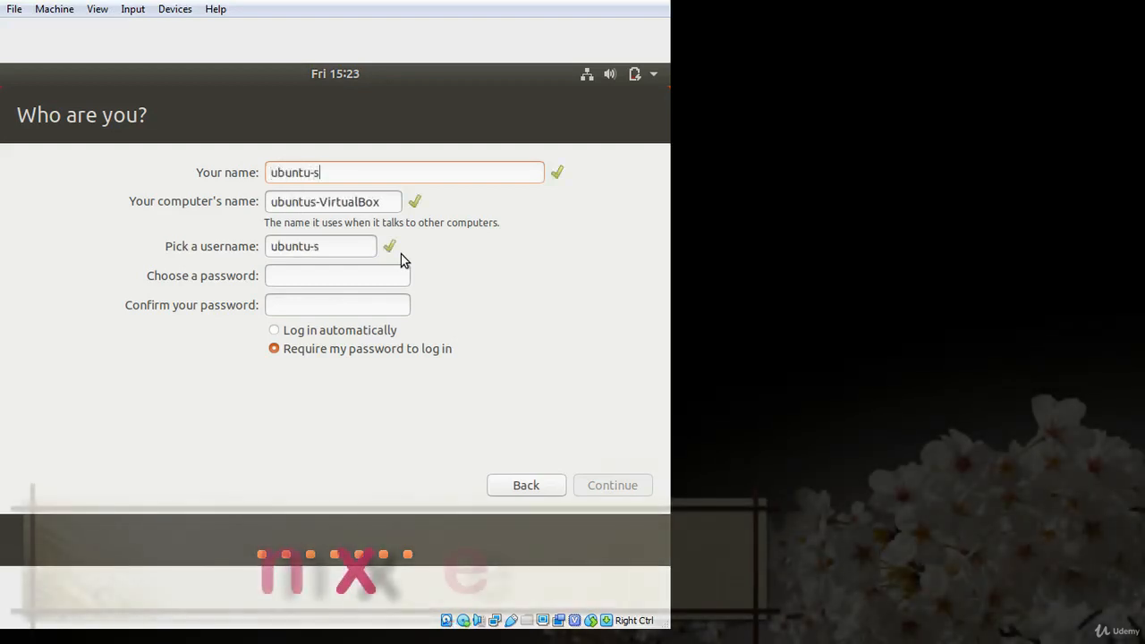
key("BackSpace")
type("install")
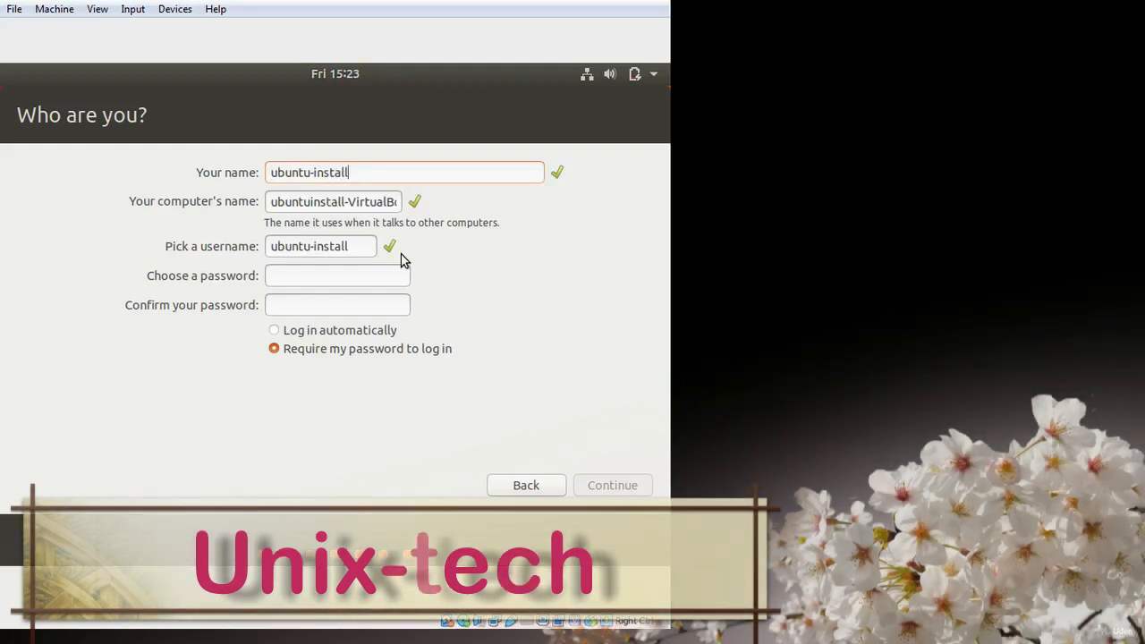
type("-student")
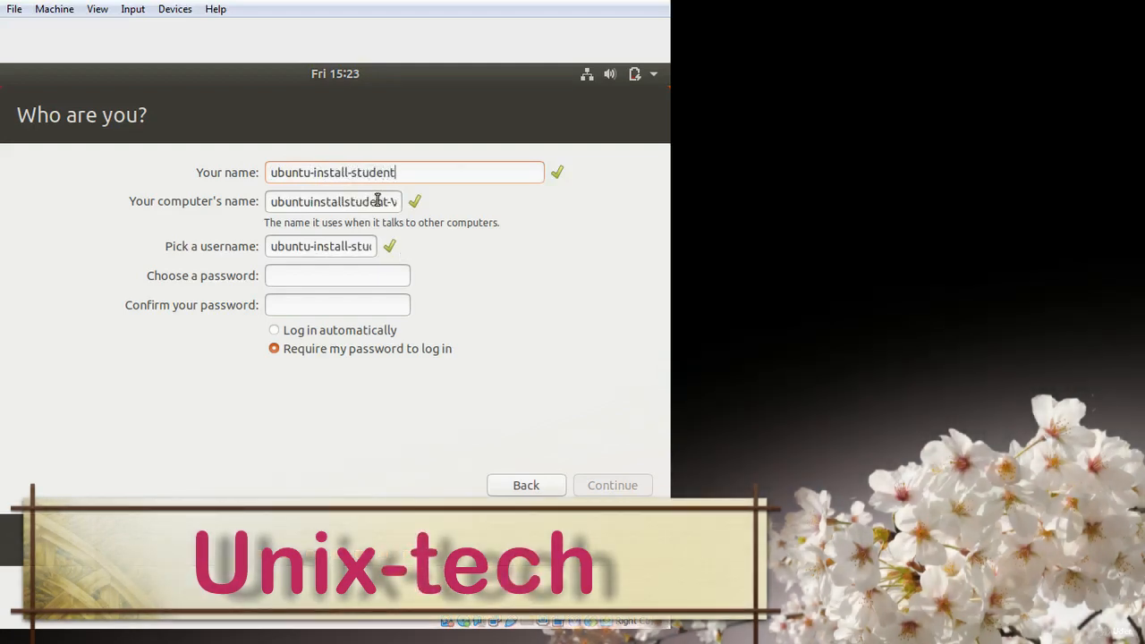
left_click(308, 246)
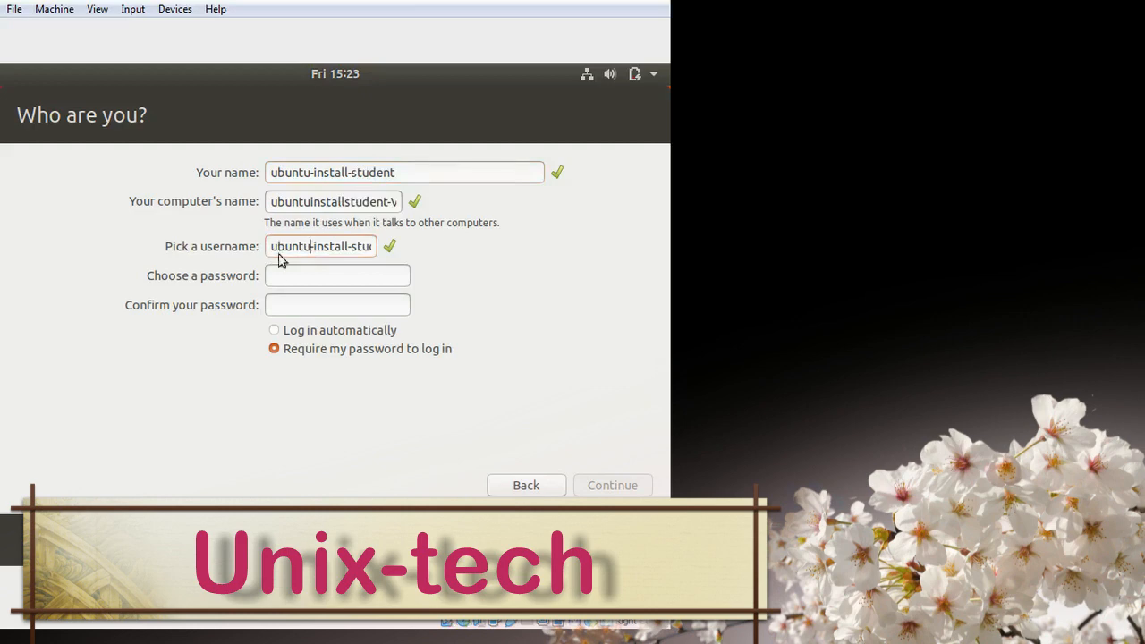
Enter the account password and repeat it in the confirmation field.
left_click(300, 276)
type("●●●●●●●●●")
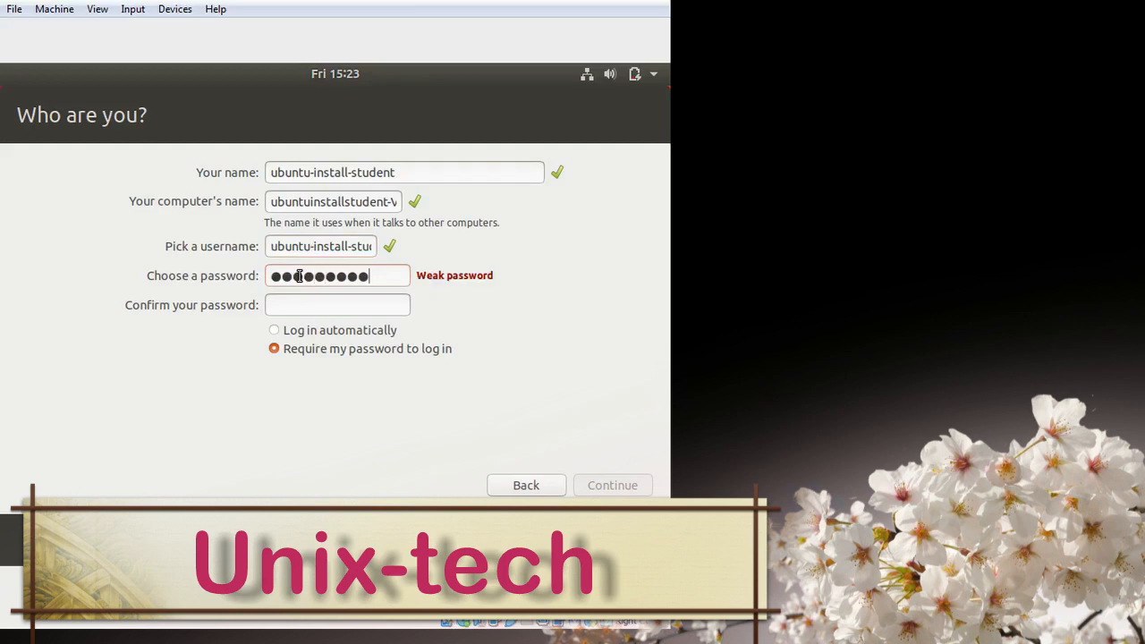
type("●●●●●●●●●")
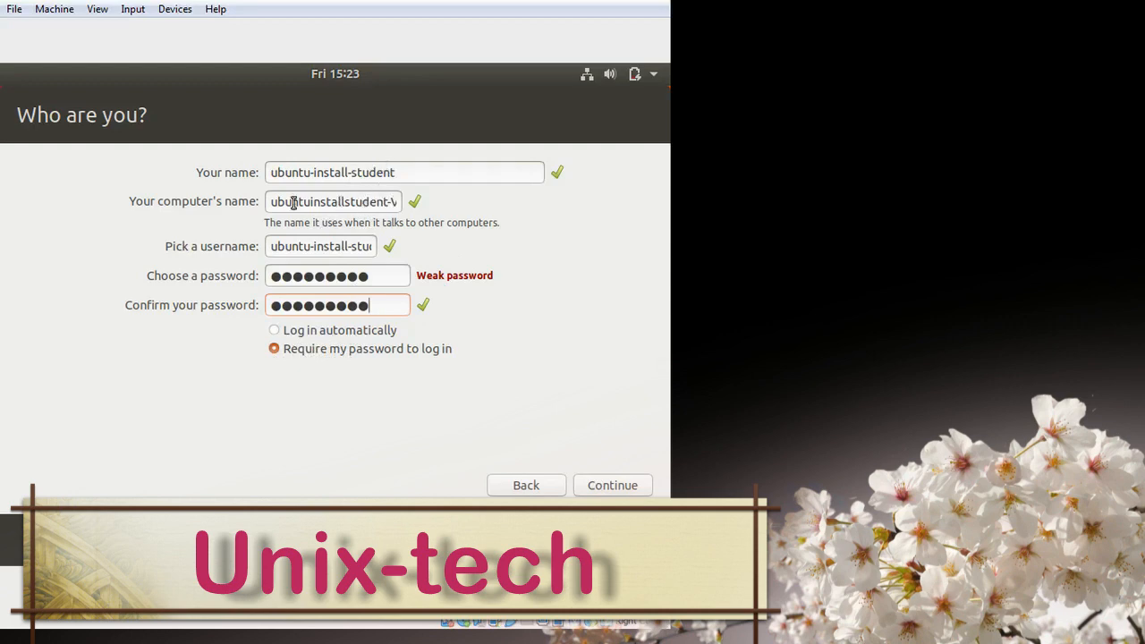
Check the computer name, the user's name and the username, and submit the account details with password login required.
mouse_move(274, 202)
left_mouse_down()
mouse_move(361, 202)
mouse_move(273, 202)
left_mouse_up()
left_click(356, 202)
left_click(299, 201)
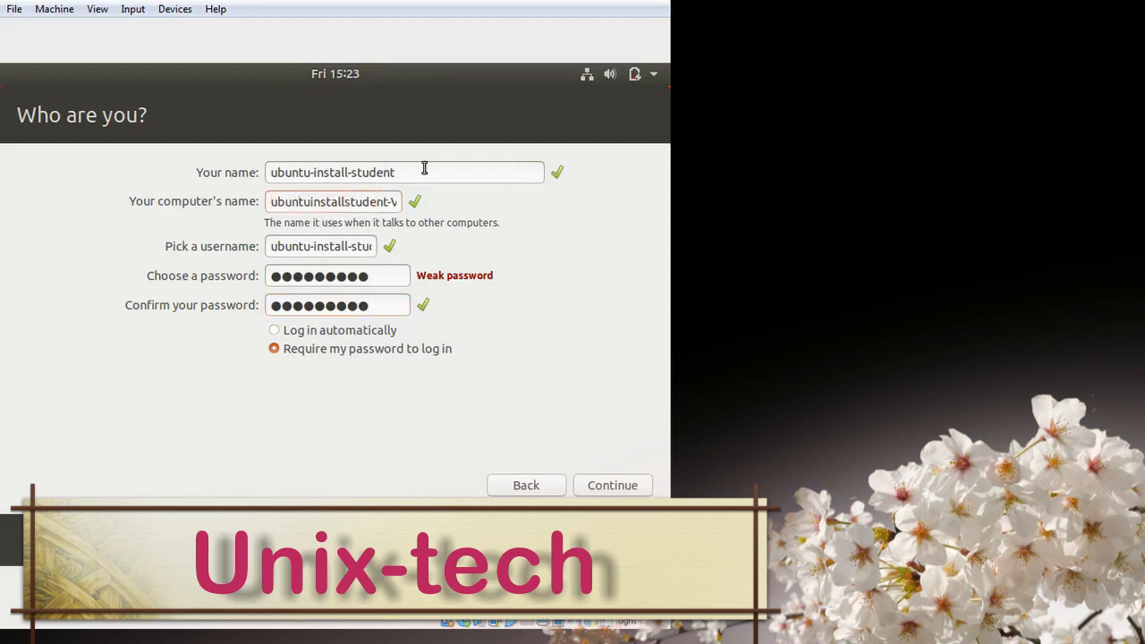
left_click_drag(416, 172, 246, 172)
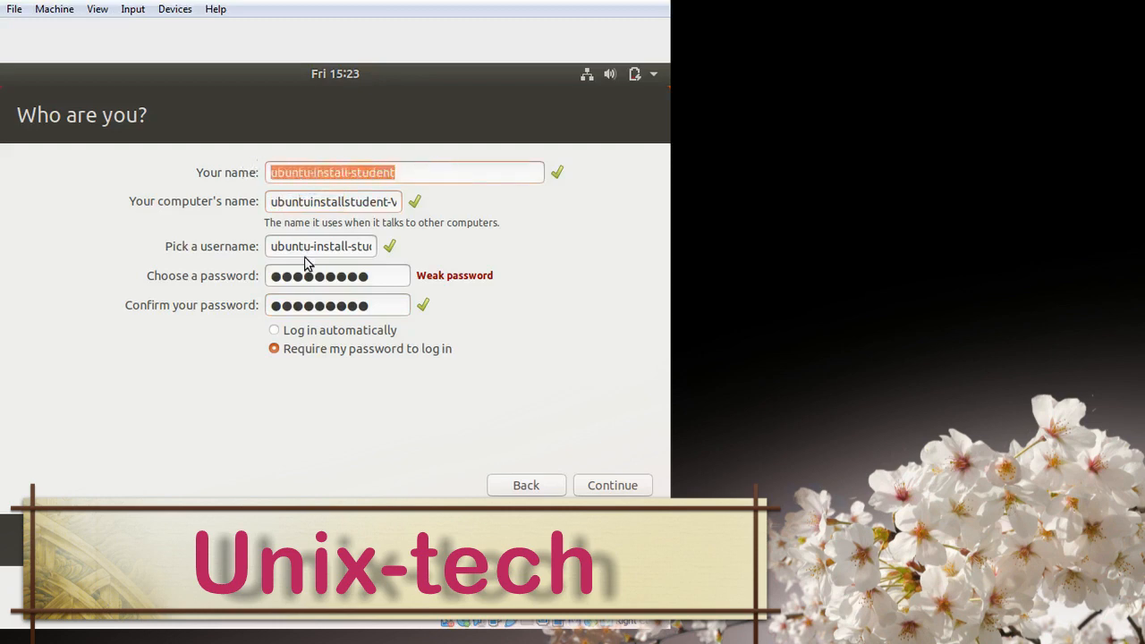
left_click_drag(272, 246, 390, 247)
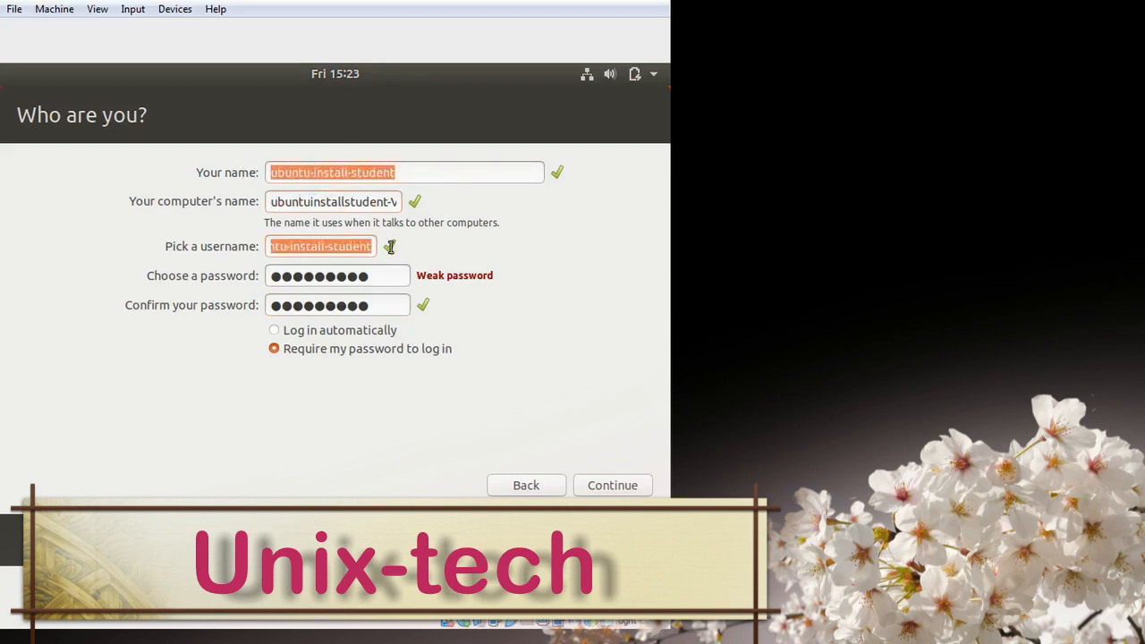
left_click(333, 247)
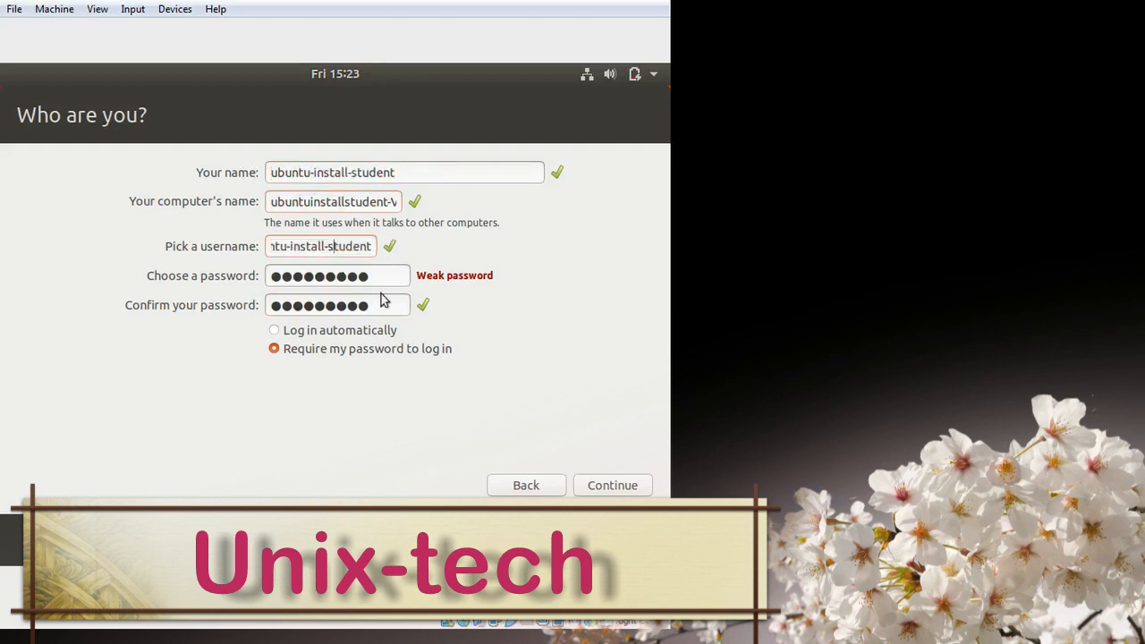
left_click(605, 490)
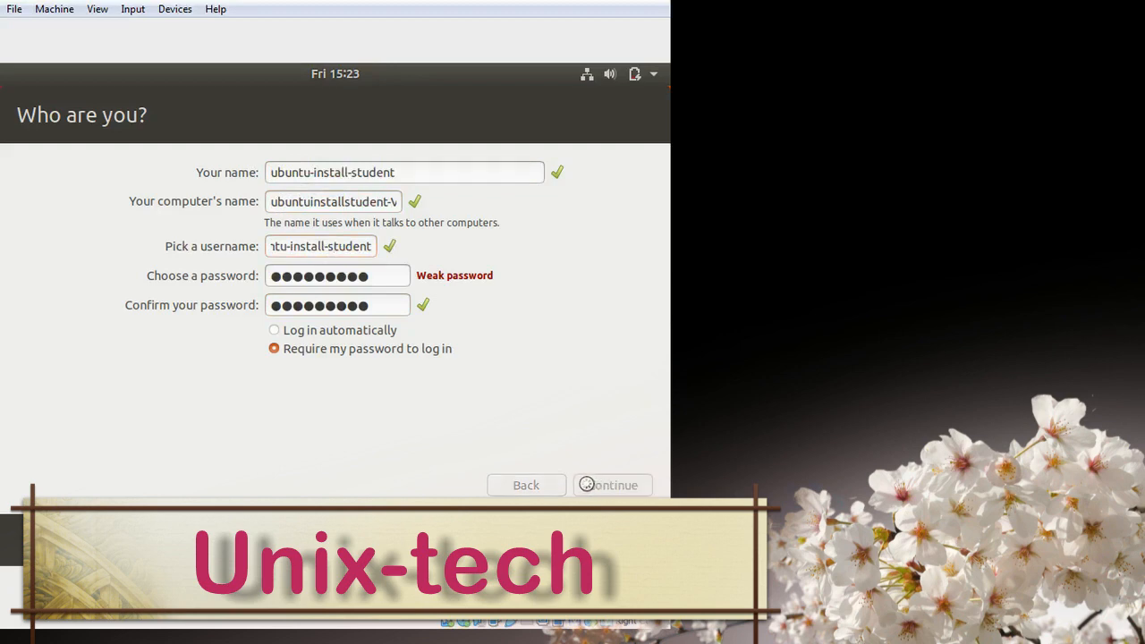